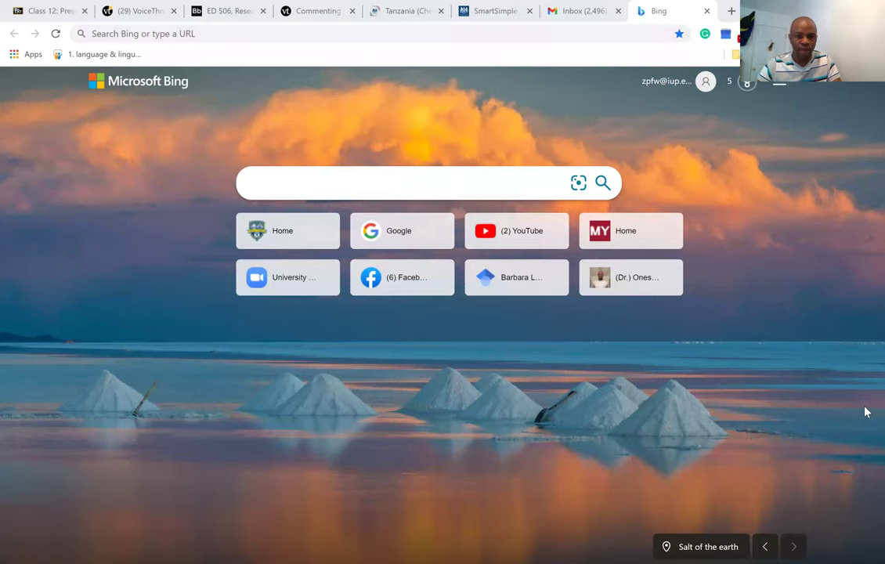
Search Bing for 'chevening scholarship' and open the chevening.org/scholarships page.
click(202, 34)
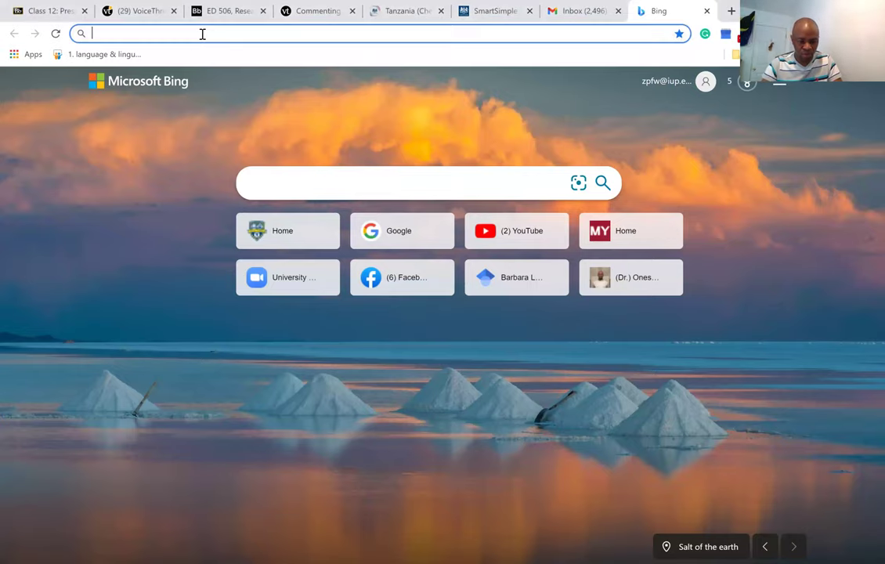
text(che)
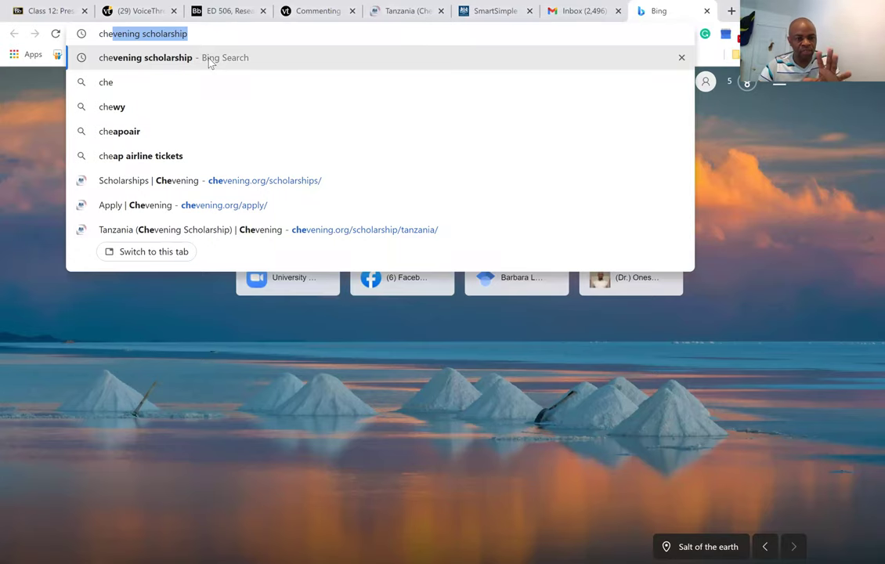
click(210, 63)
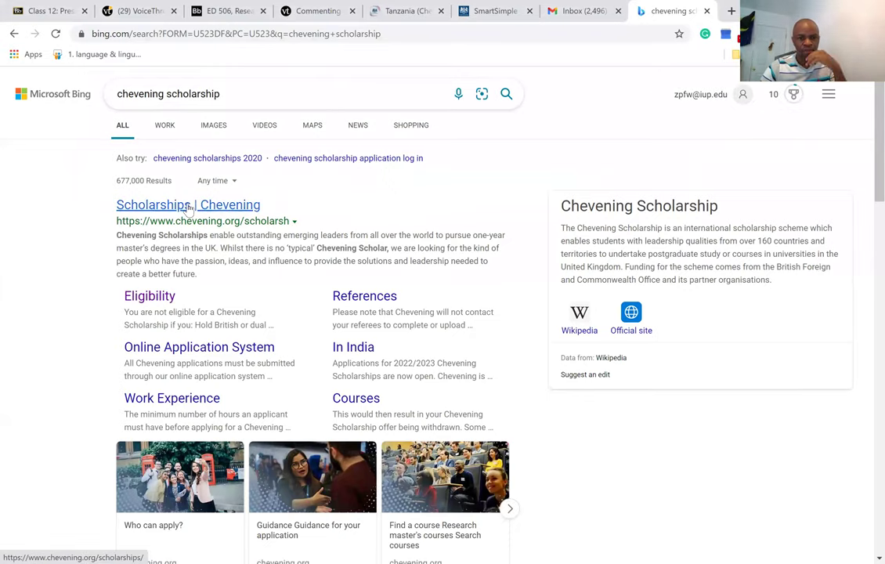
click(189, 206)
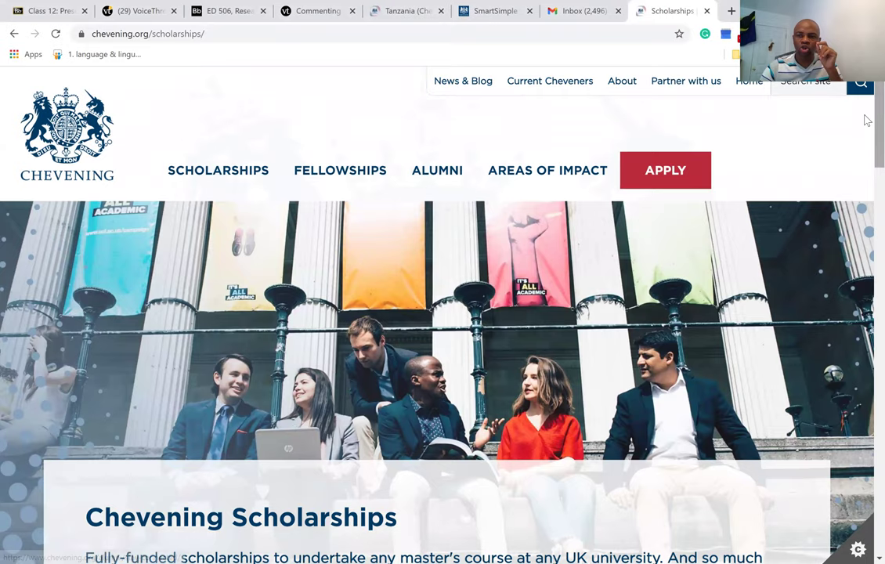
Search the Chevening awards for country Tanzania and award type Scholarship.
scroll(866, 133, down, 3)
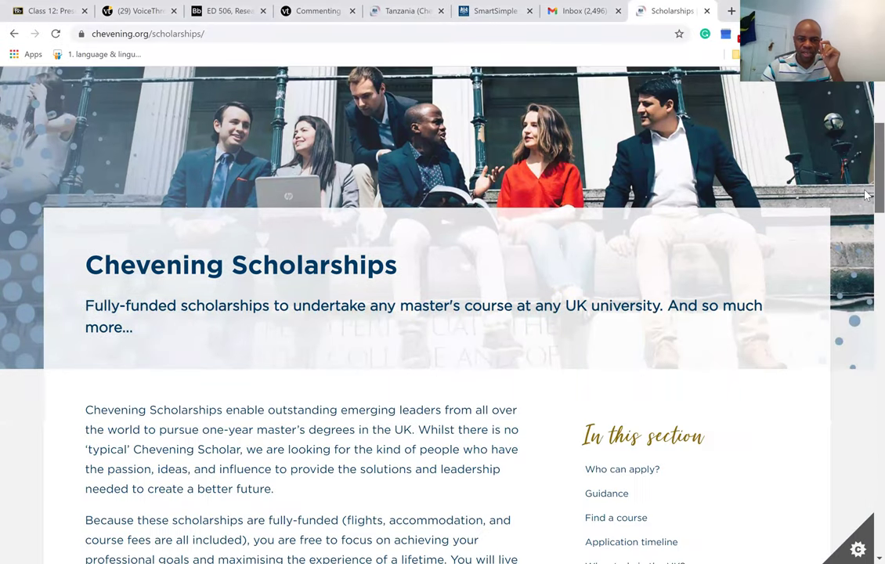
drag(865, 194, 865, 470)
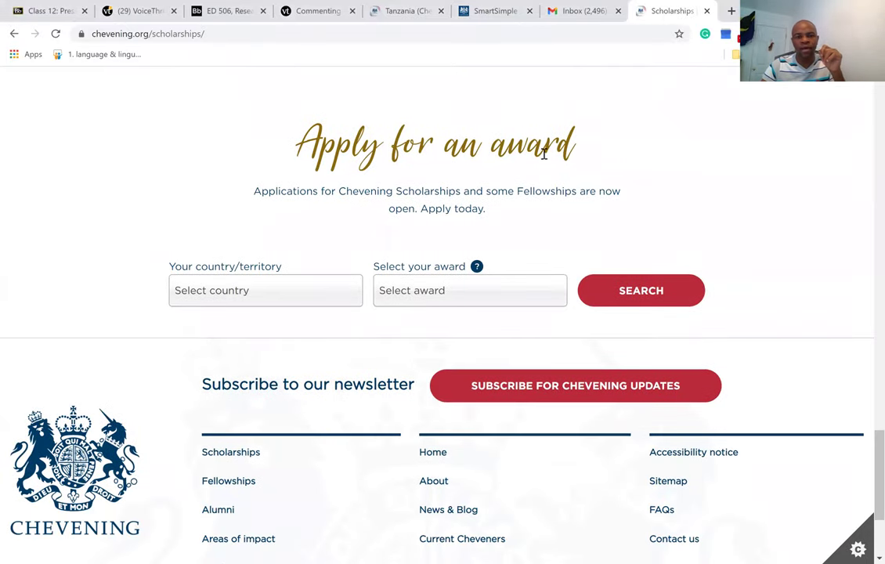
click(288, 297)
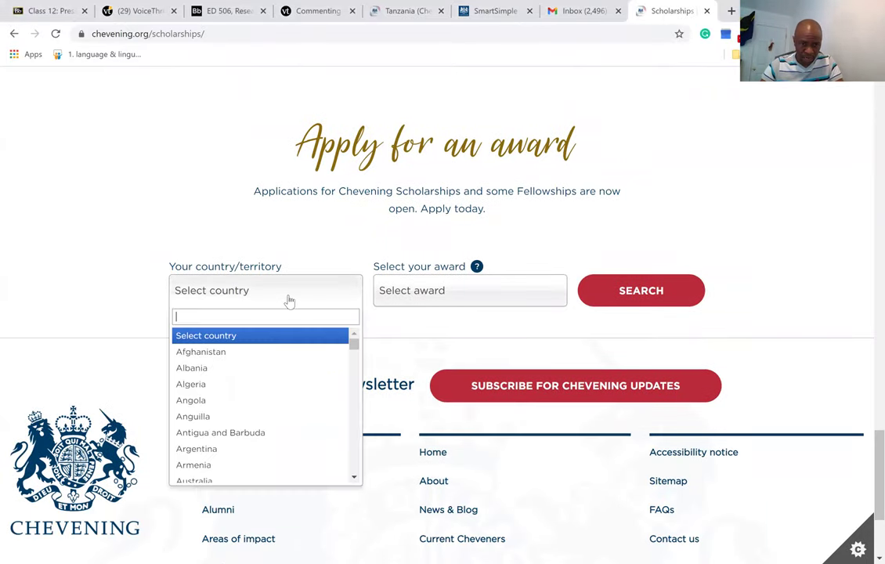
text(ta)
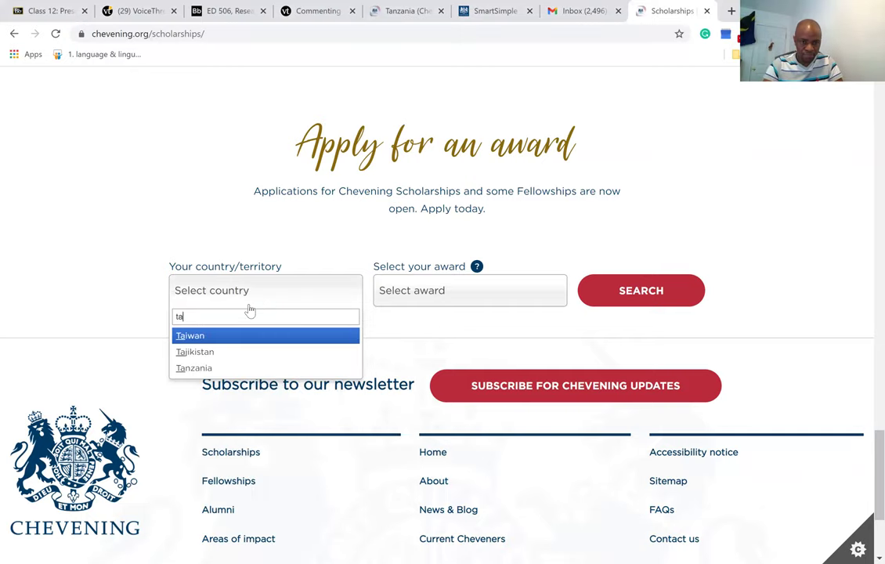
click(225, 367)
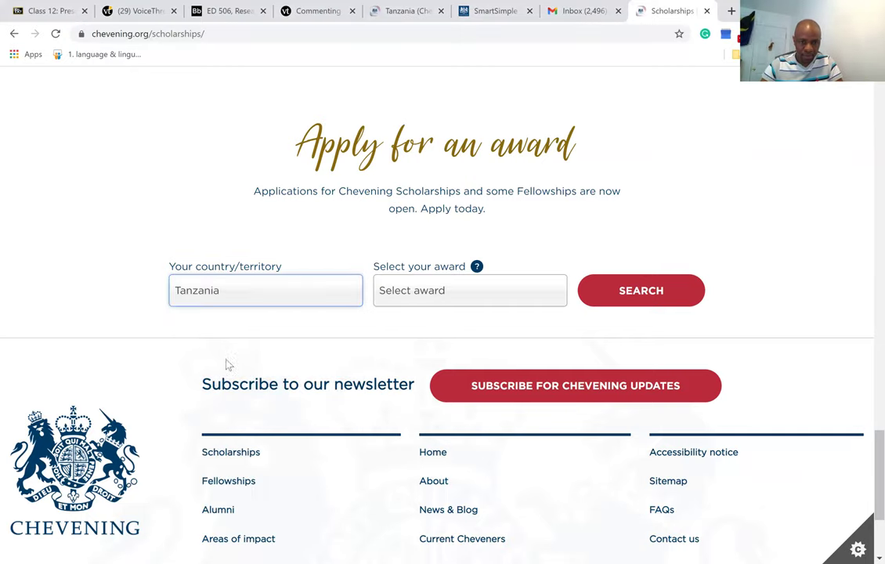
click(498, 302)
click(433, 352)
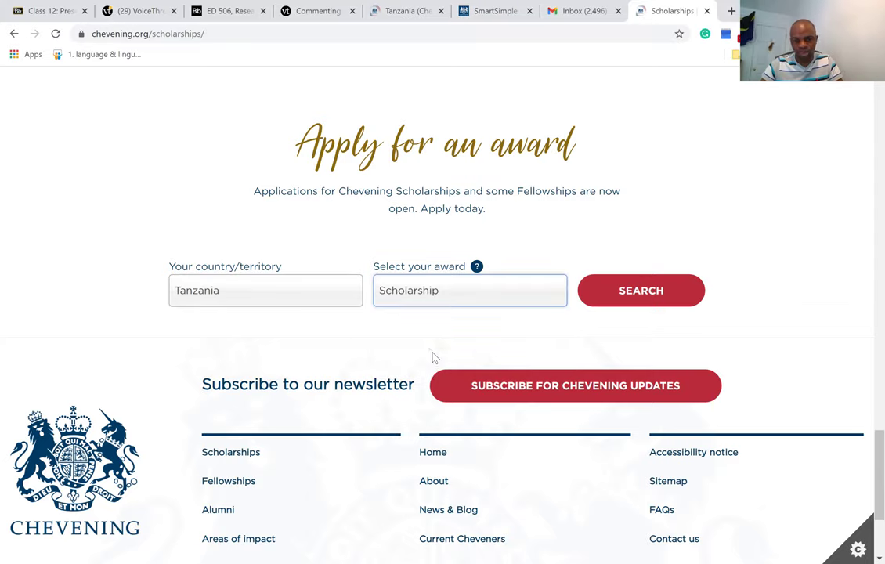
click(643, 294)
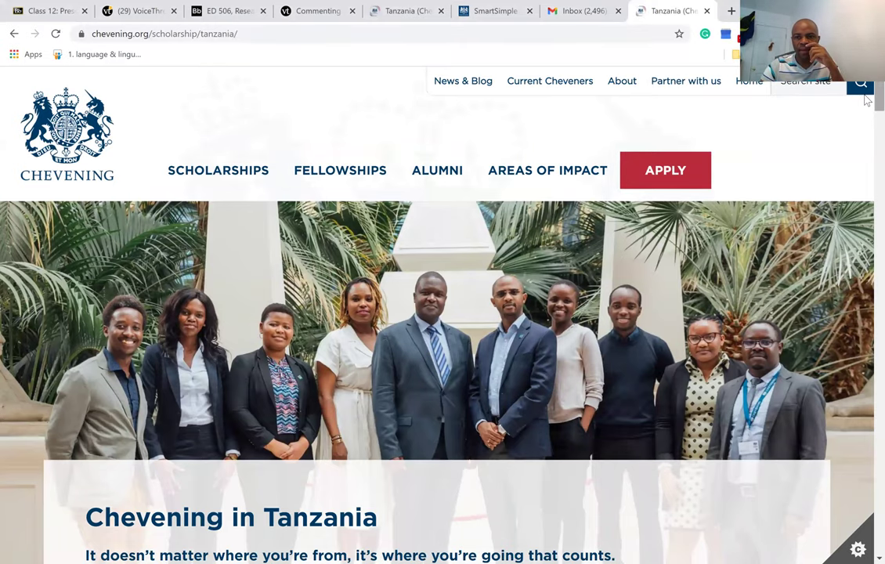
Click APPLY under 'Applications are open' on the Tanzania page to reach My Applications.
scroll(866, 97, down, 6)
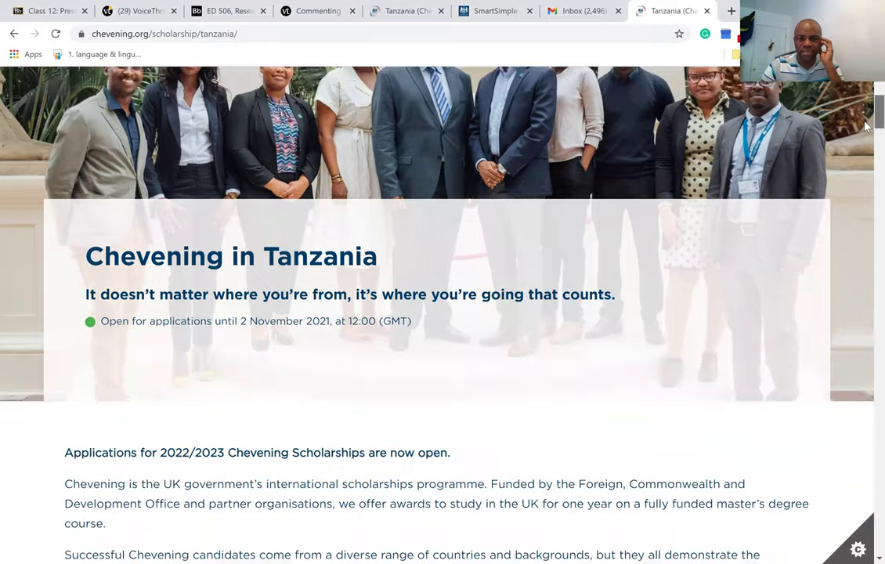
scroll(866, 133, down, 10)
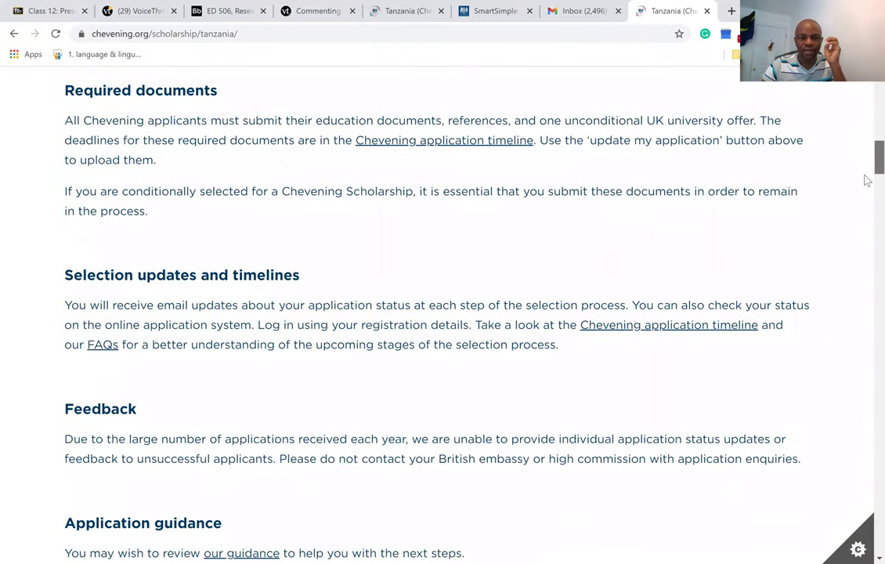
scroll(866, 194, down, 3)
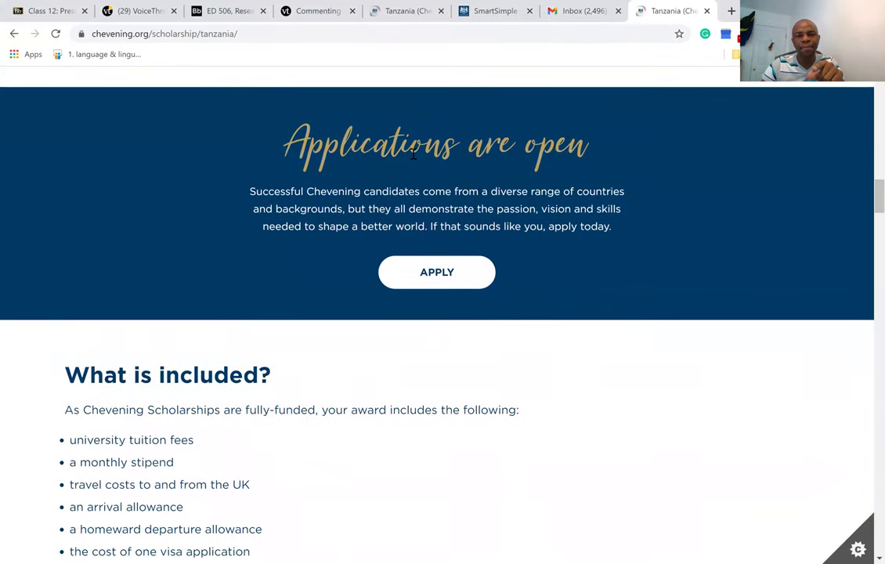
click(438, 273)
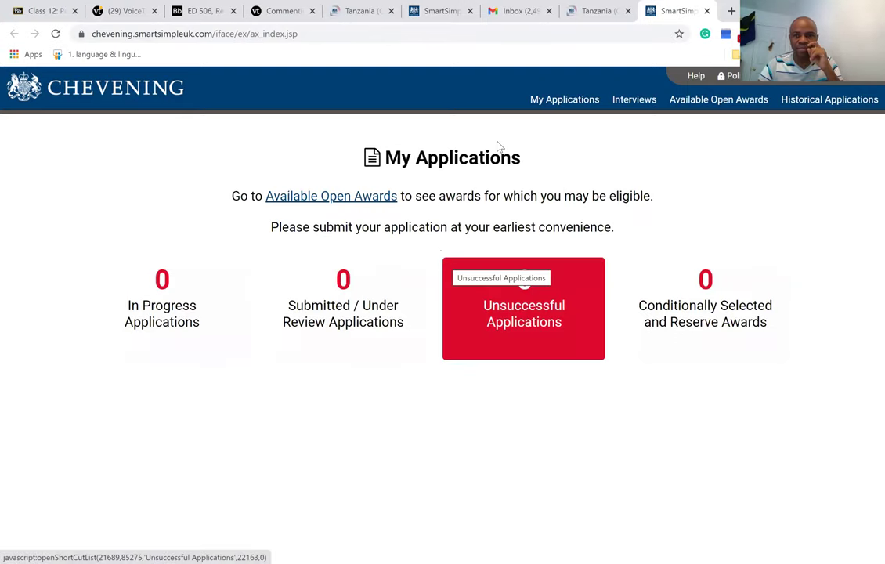
Log out of the current account and start registering a new one.
click(732, 75)
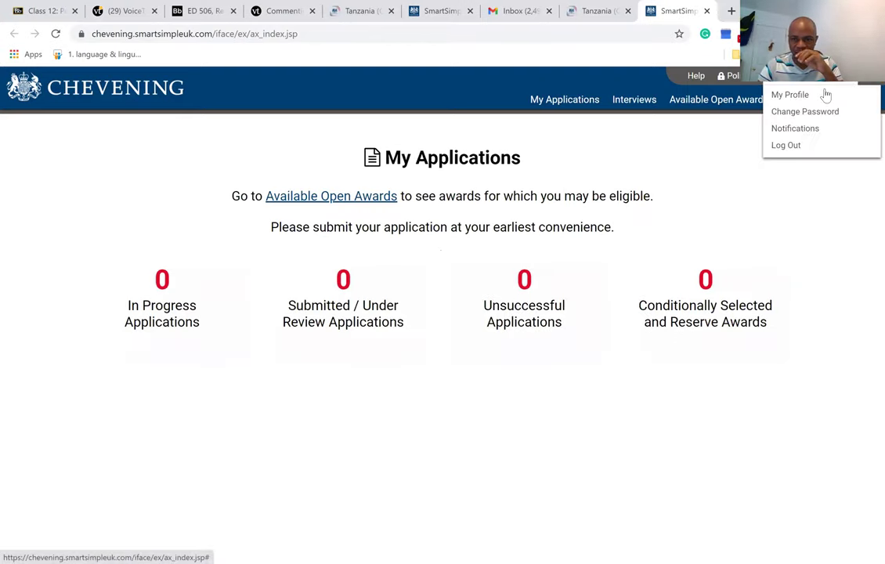
click(793, 148)
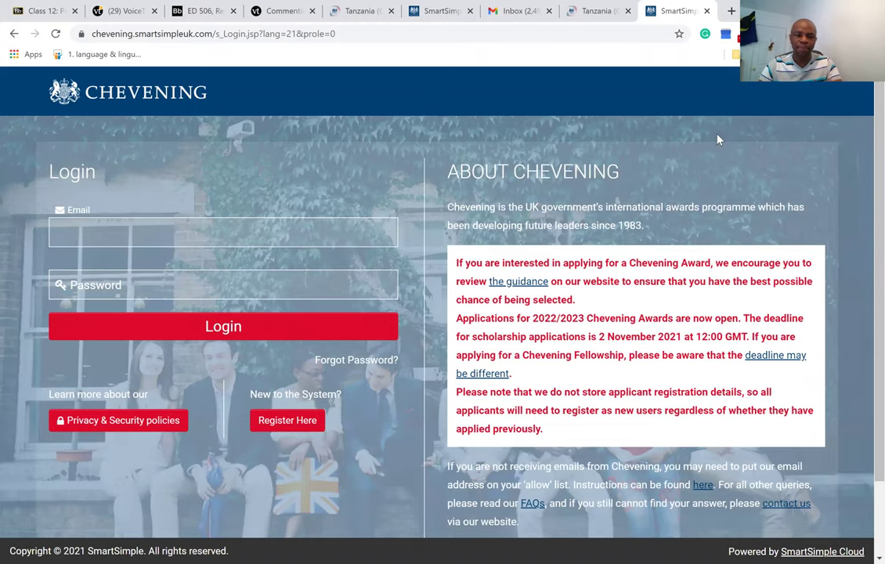
click(290, 421)
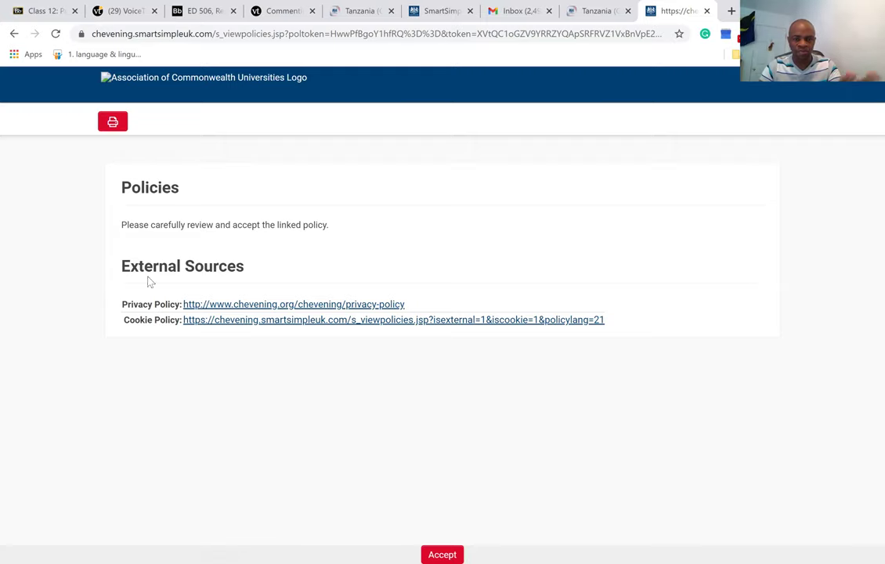
Accept the privacy and cookie policies to reach the Contact Information form.
click(451, 554)
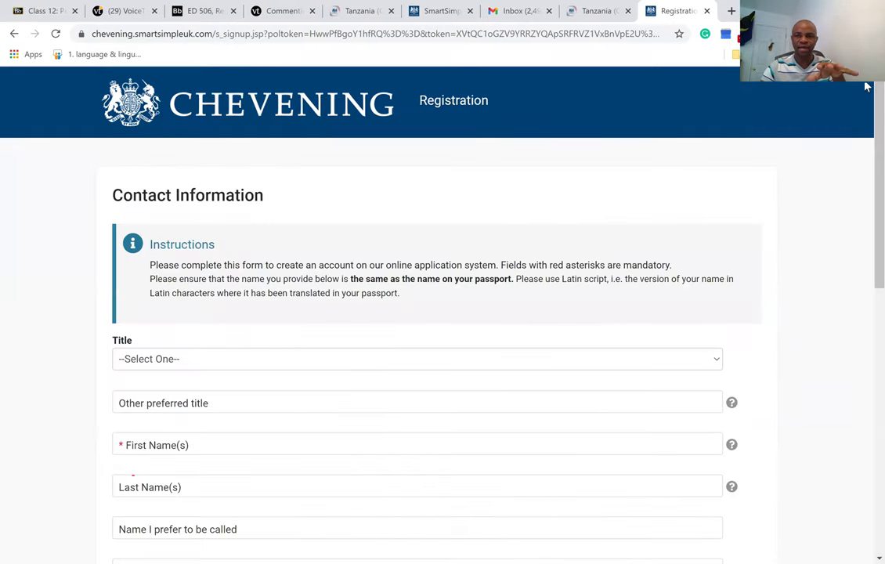
scroll(865, 132, down, 3)
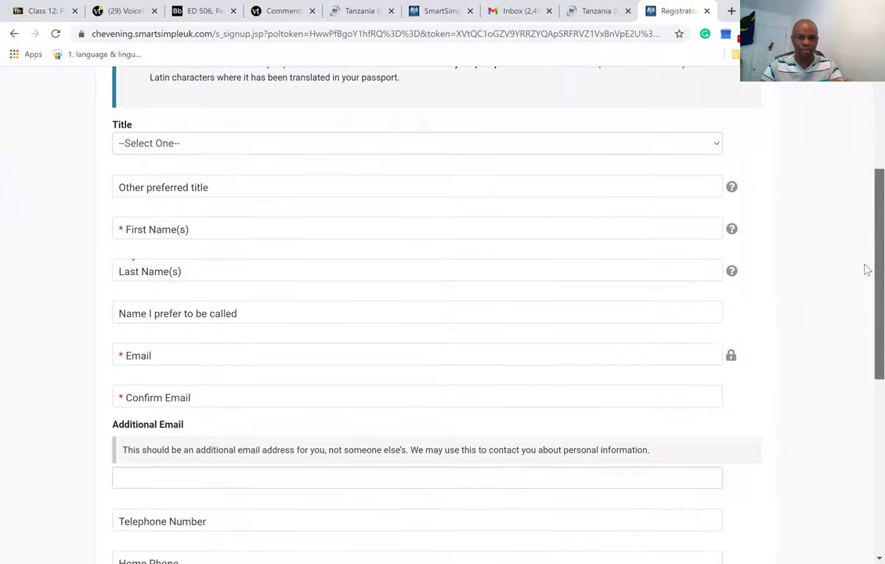
Enter the applicant's first name and last name in the registration form.
scroll(865, 271, down, 3)
scroll(864, 234, up, 1)
scroll(865, 199, up, 3)
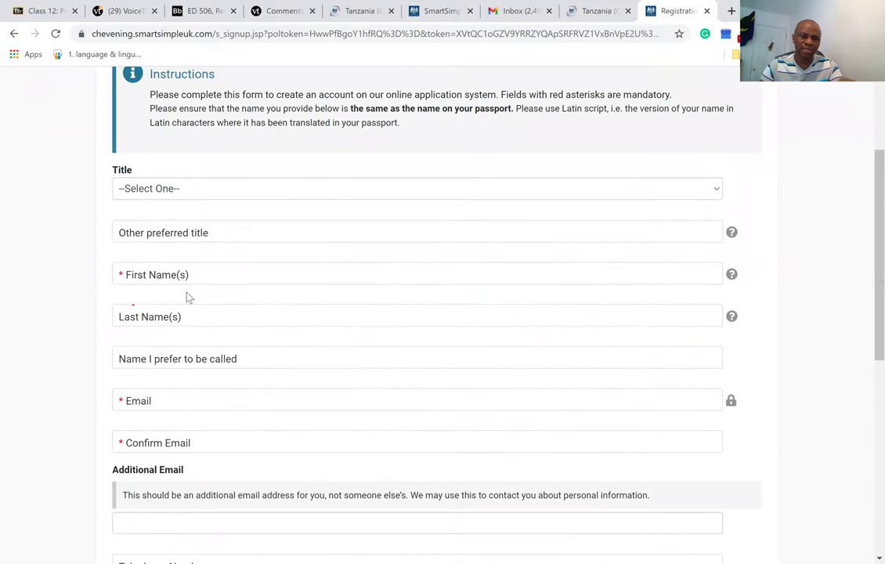
click(125, 274)
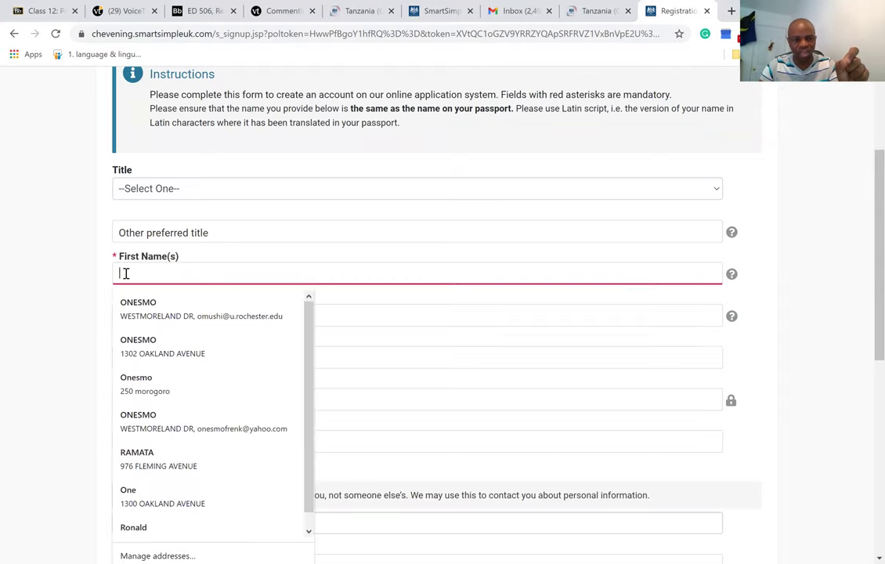
click(103, 275)
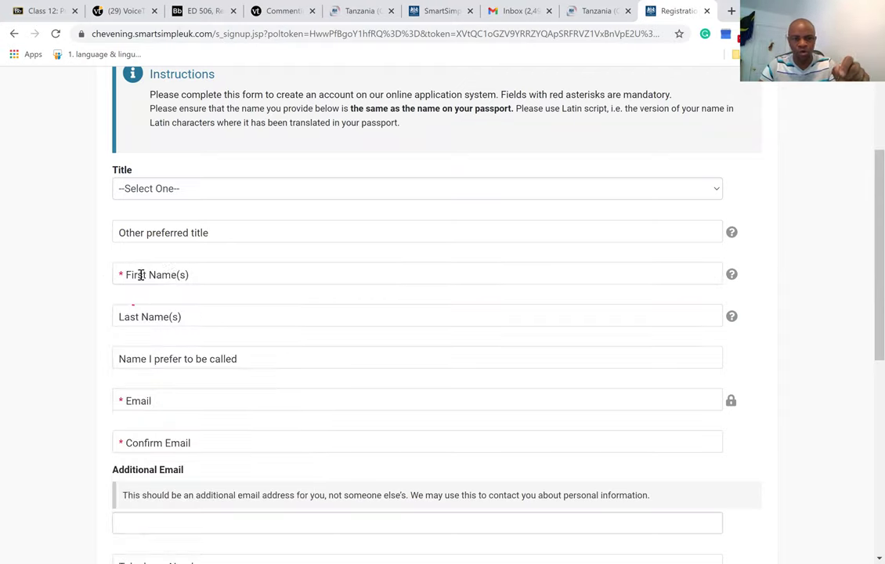
click(208, 274)
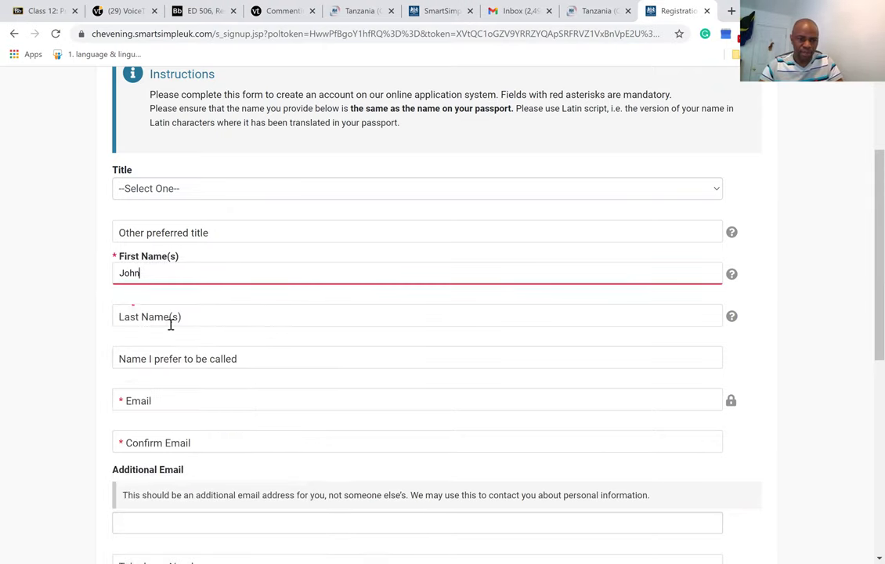
click(181, 317)
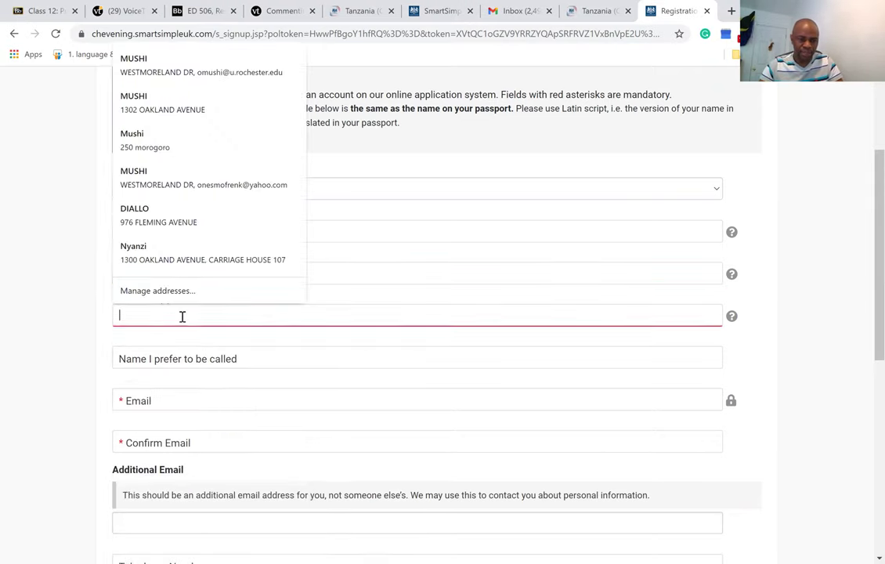
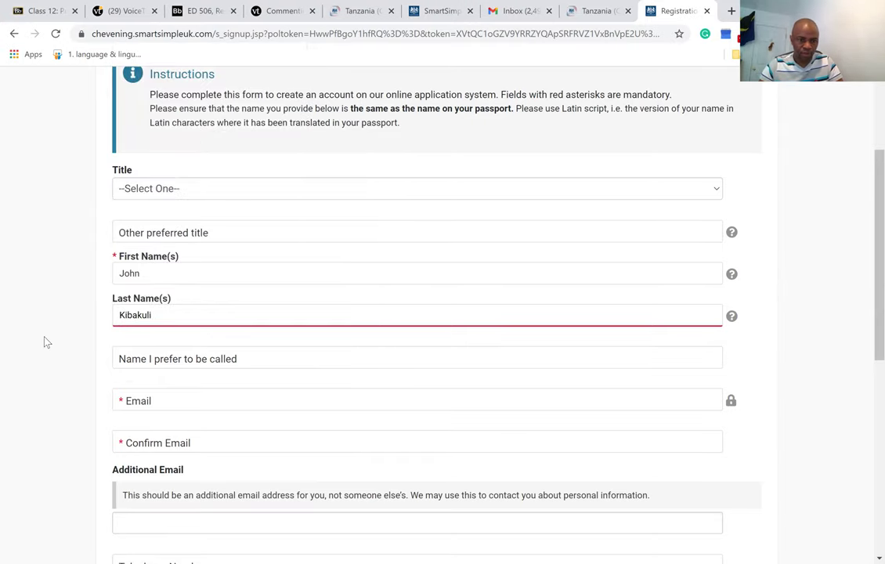
click(210, 384)
Fill the email from the saved suggestion, correcting 'gmmail' to 'gmail' in both email fields.
click(176, 404)
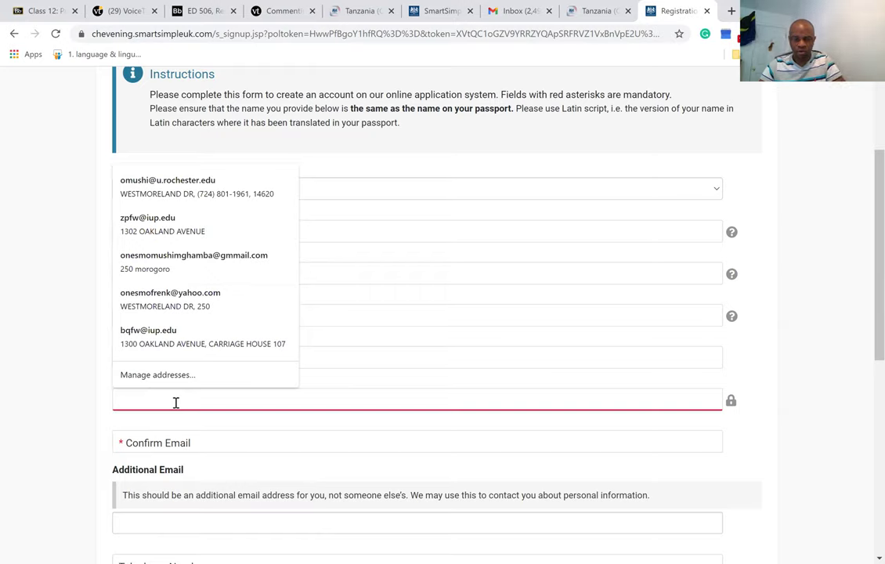
click(200, 265)
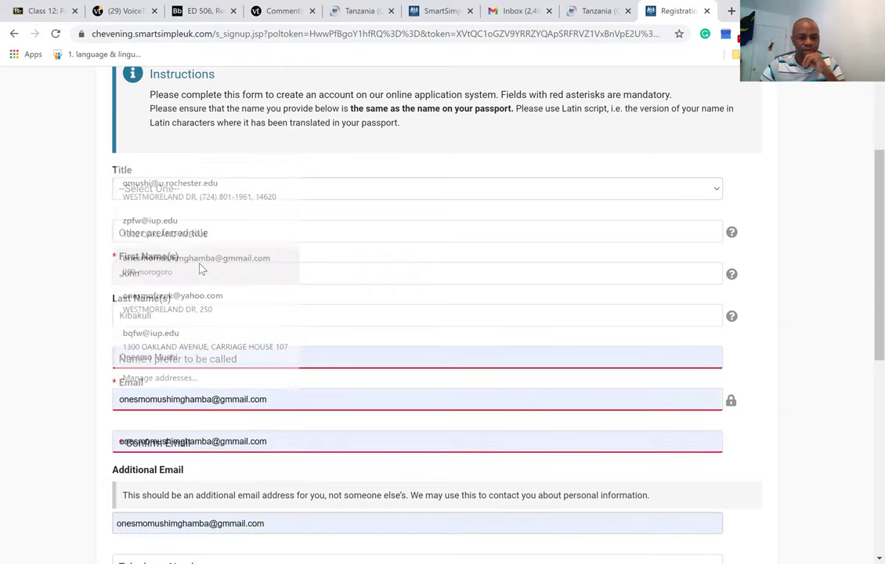
click(238, 401)
key(BackSpace)
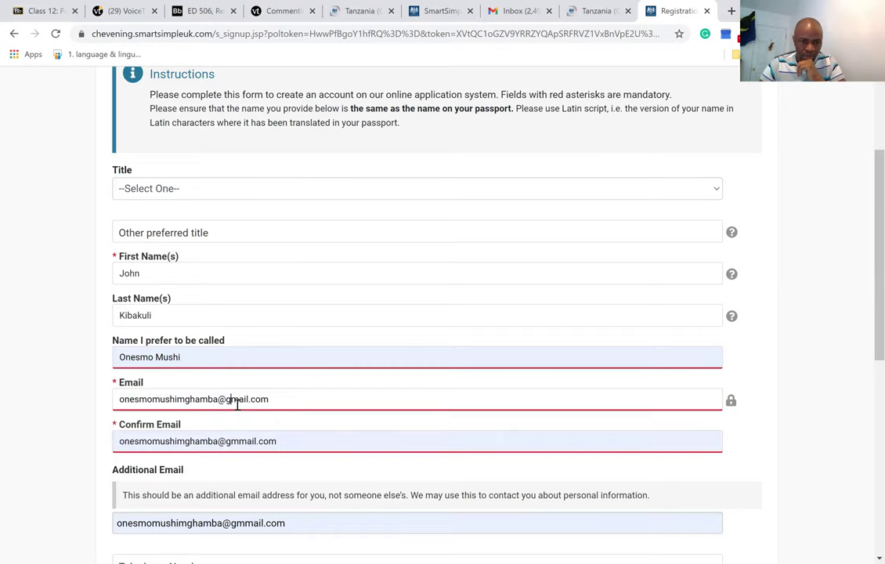
click(241, 442)
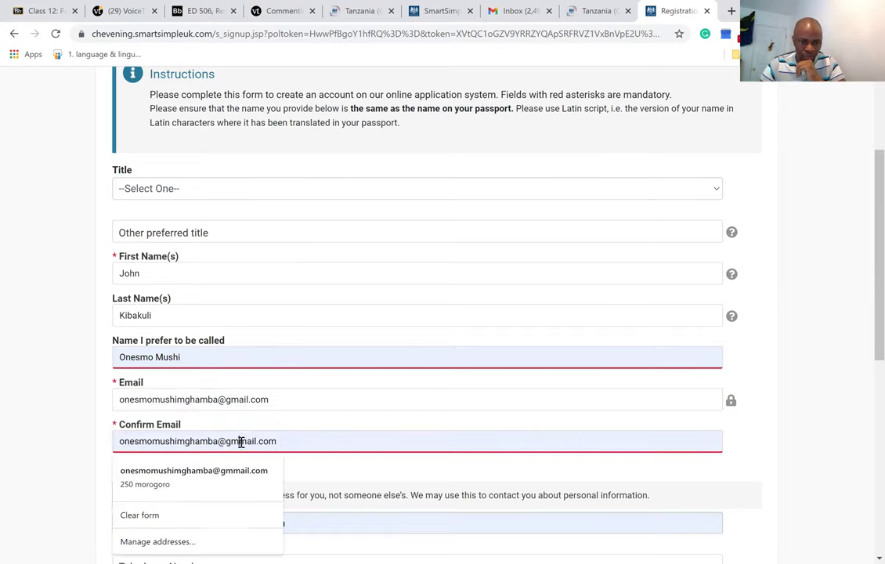
key(BackSpace)
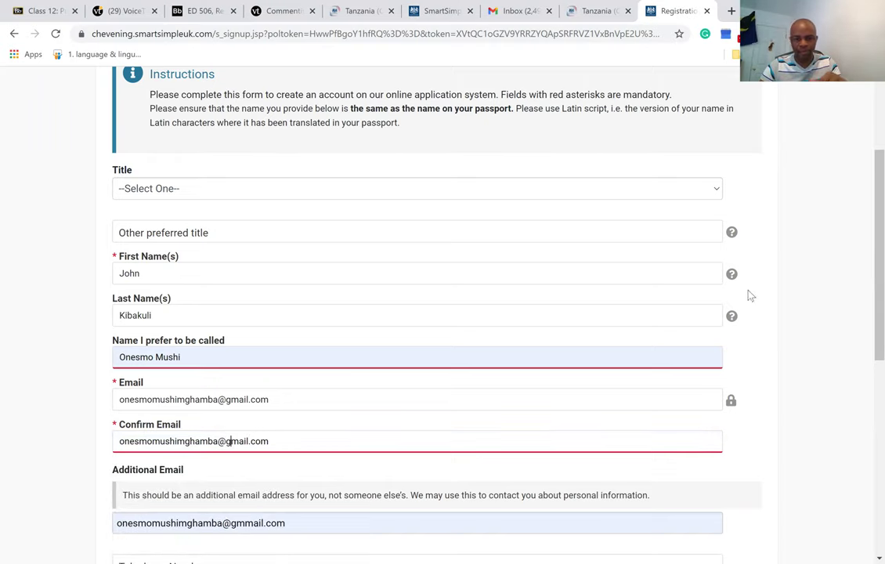
drag(866, 253, 867, 427)
Change the street number in Address Line 1 to 100.
click(185, 281)
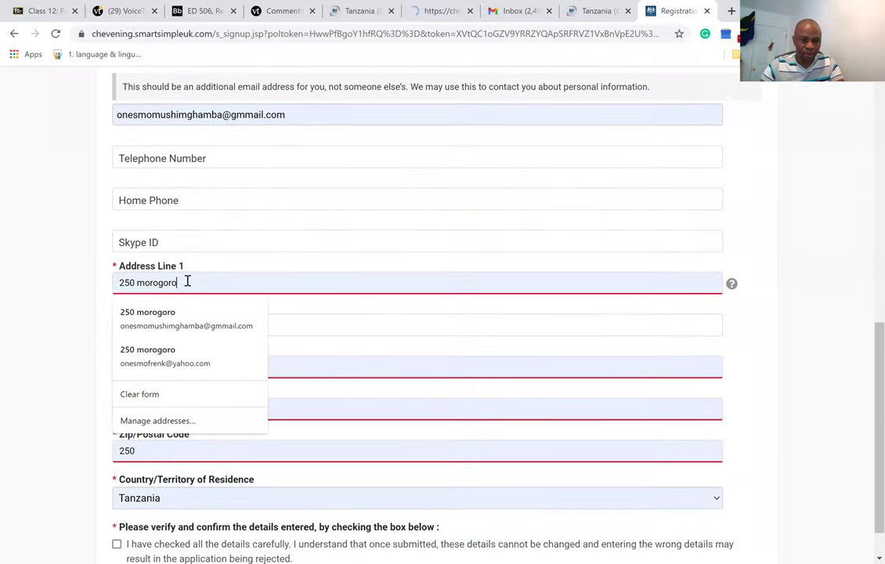
drag(187, 282, 116, 281)
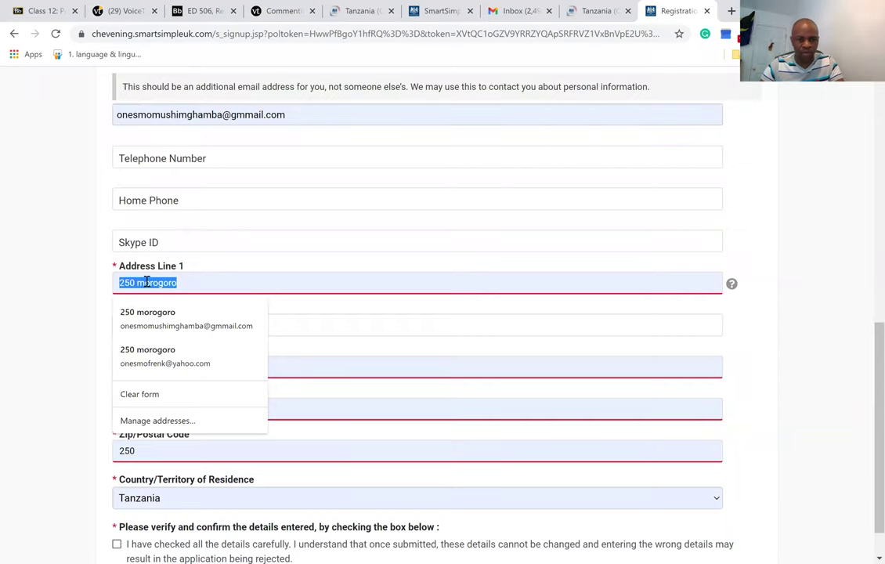
click(136, 283)
key(BackSpace)
key(BackSpace)
key(BackSpace)
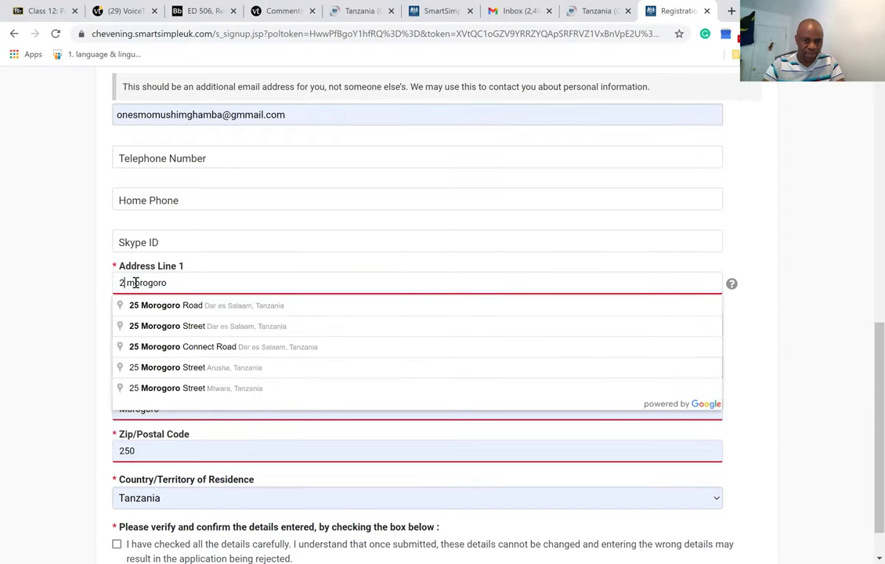
text(100)
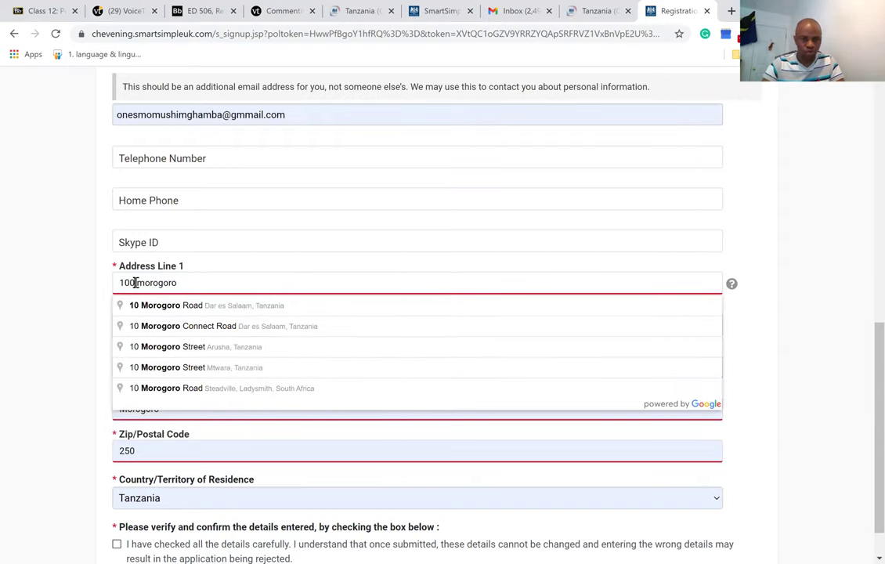
click(76, 302)
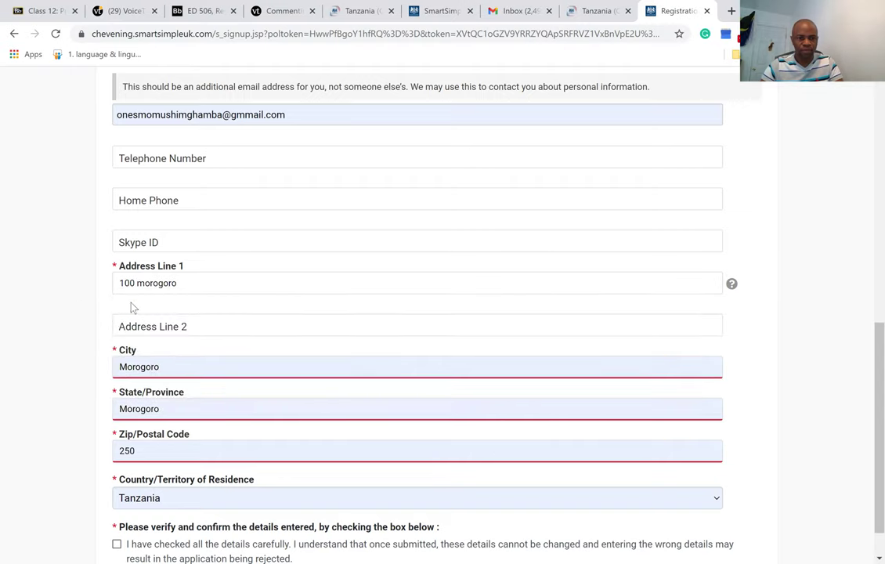
Set City and State to Morogoro and change the postal code's last digit to 0.
click(171, 369)
drag(171, 370, 91, 375)
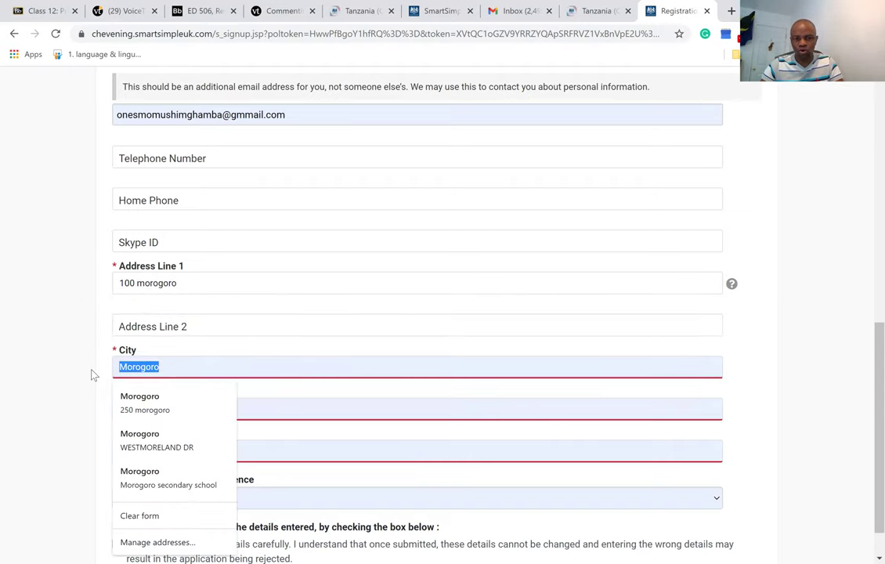
text(Morogoro)
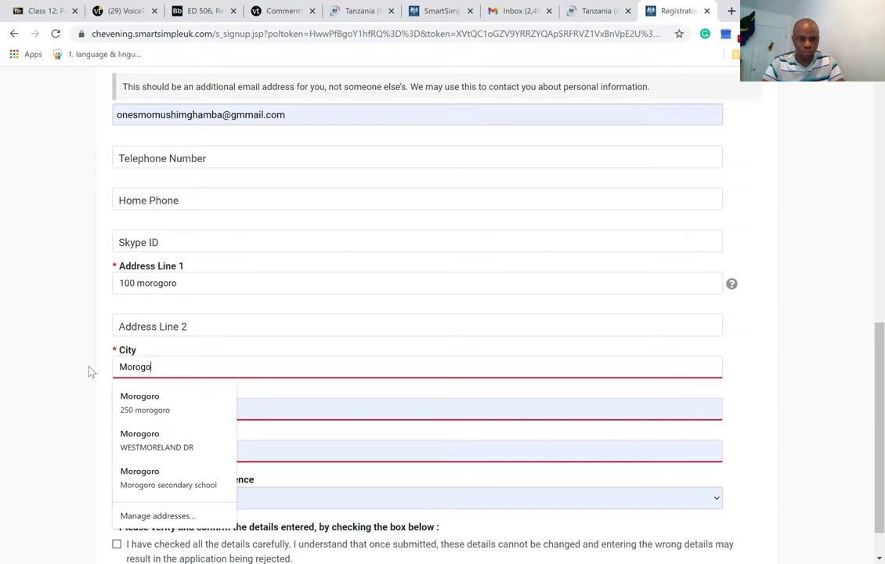
click(63, 382)
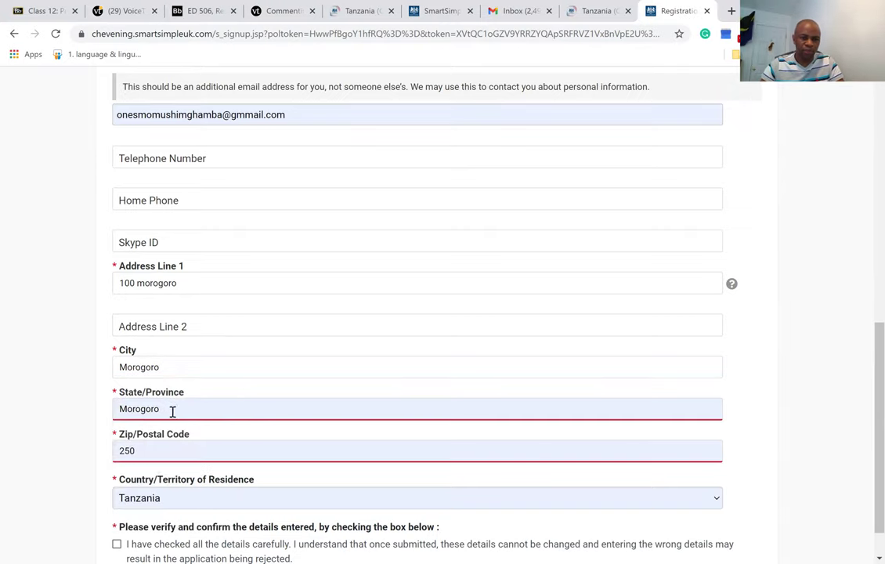
drag(172, 411, 97, 415)
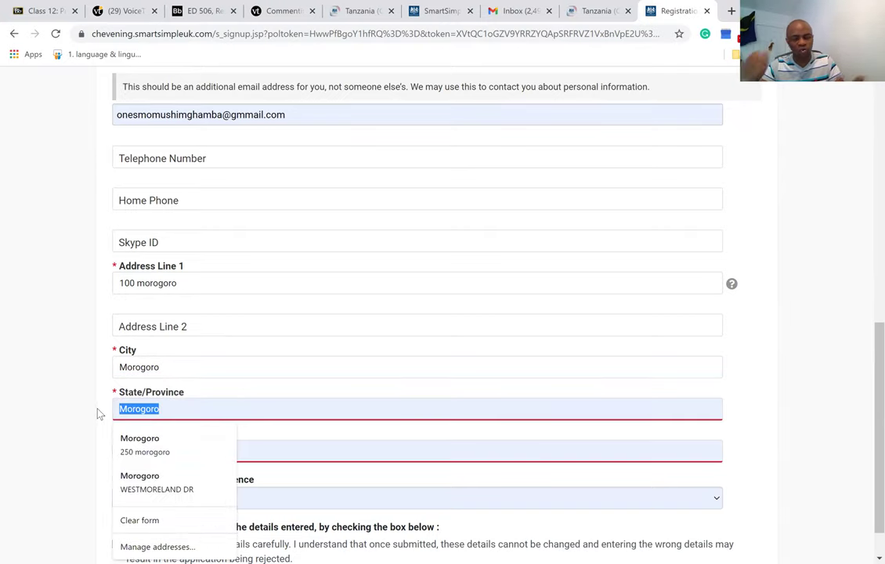
click(141, 442)
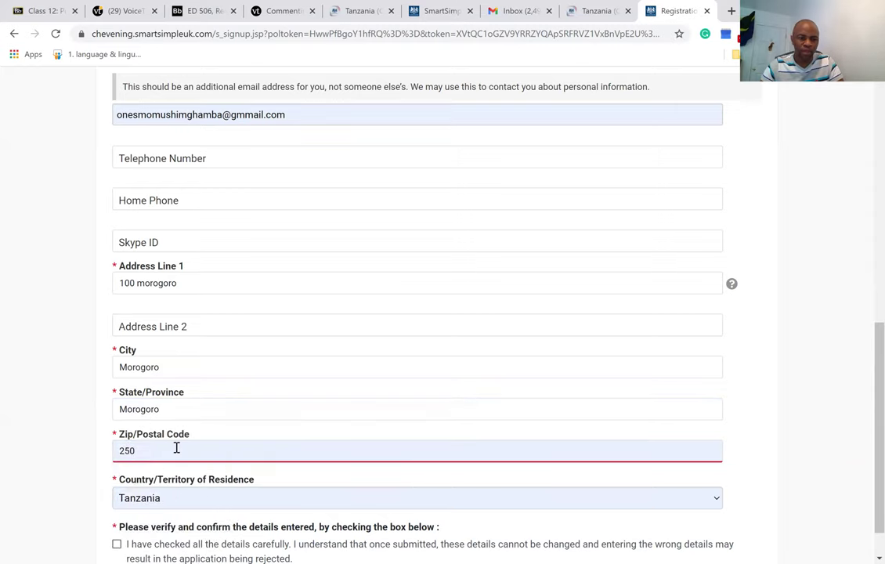
click(160, 450)
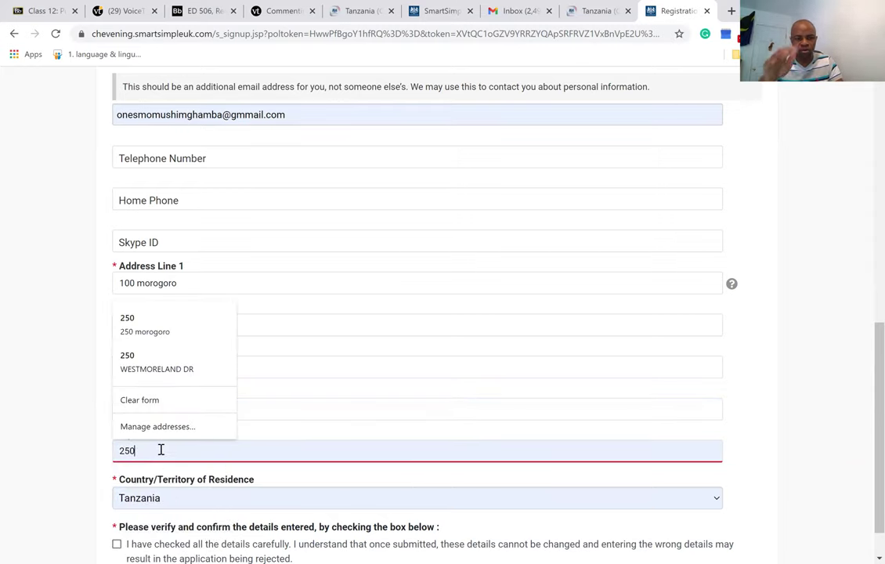
key(BackSpace)
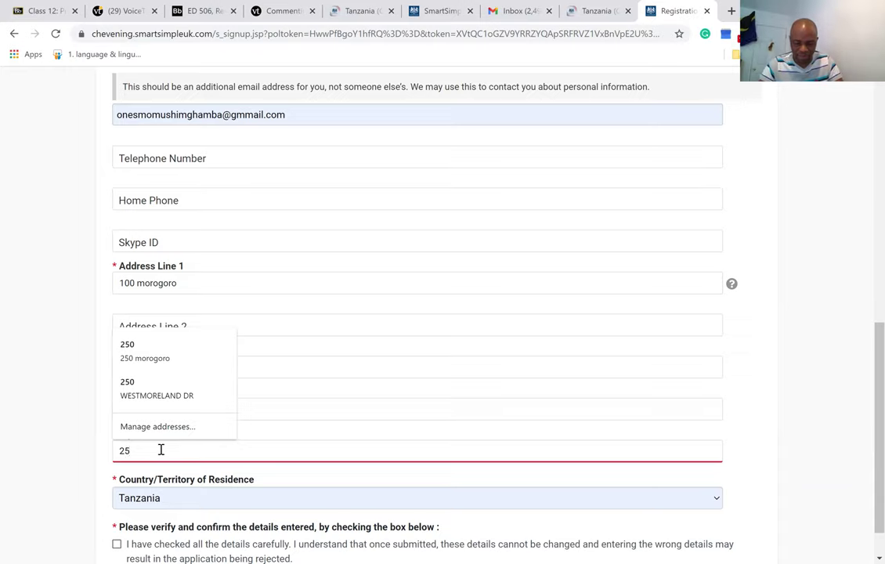
text(0)
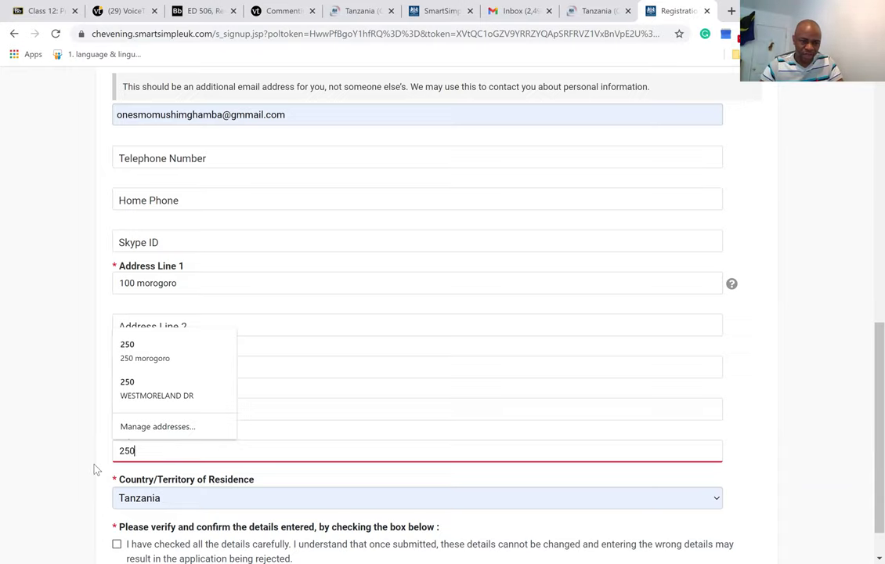
click(93, 468)
Keep Tanzania as the country of residence.
key(Tab)
key(alt+Down)
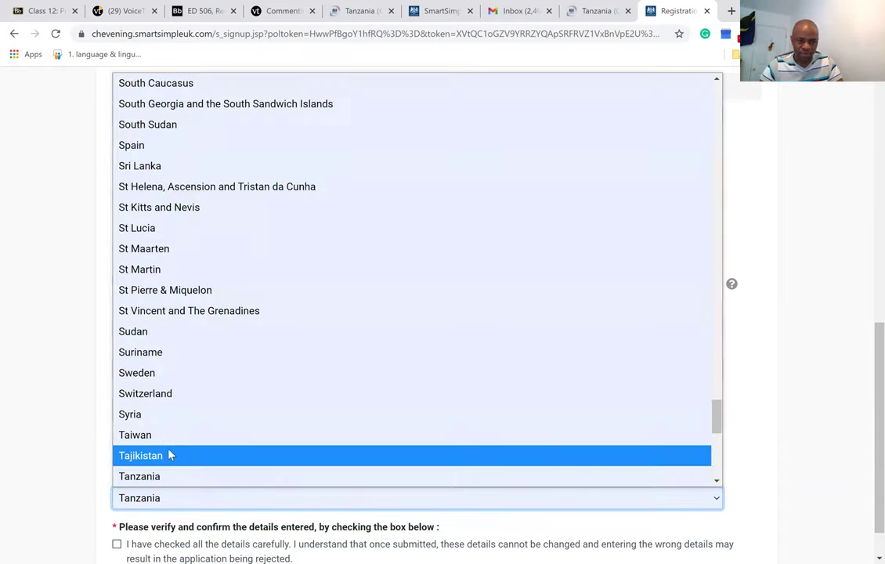
key(Down)
key(Down)
click(170, 454)
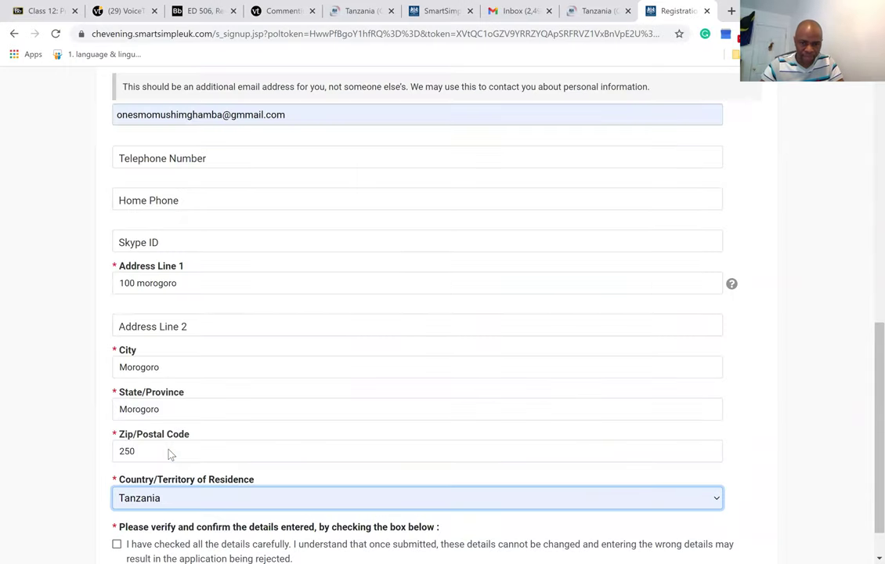
click(615, 501)
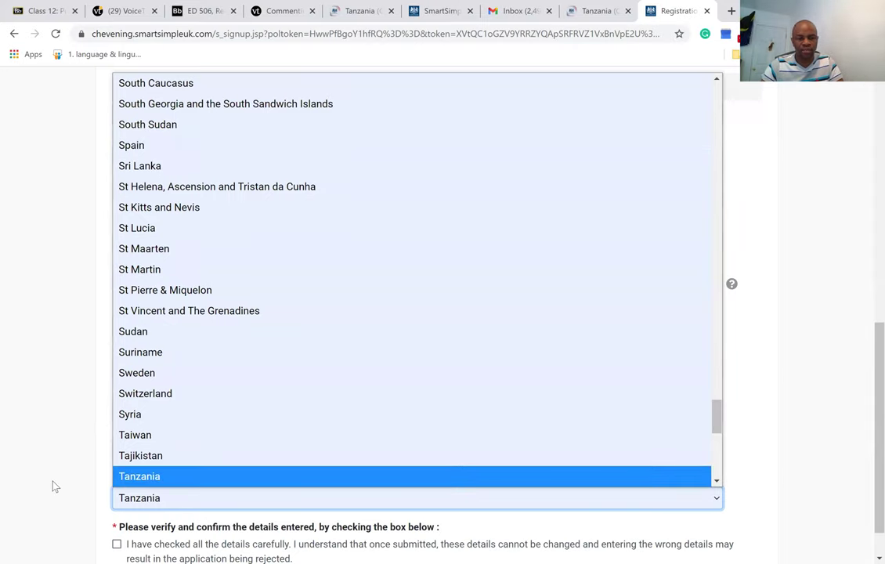
click(106, 471)
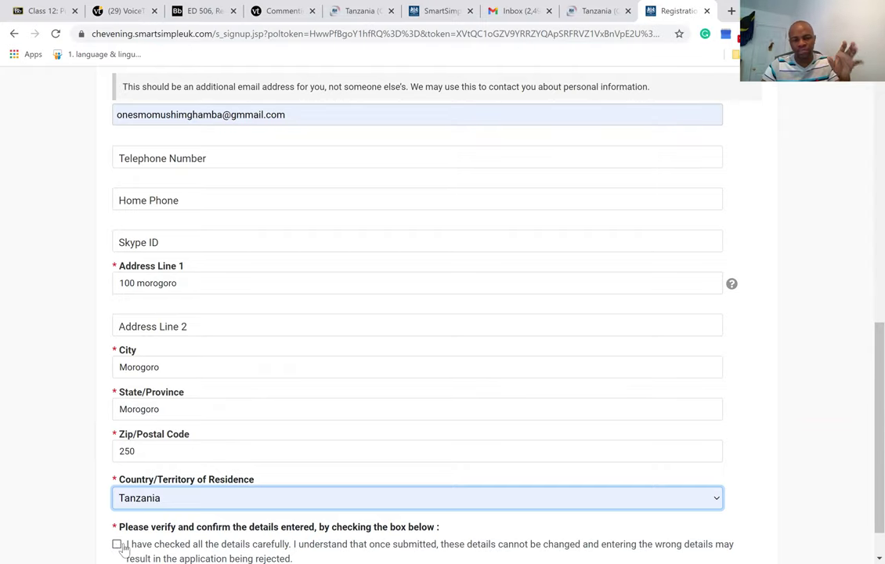
Tick the details-verified checkbox and submit the registration.
click(117, 544)
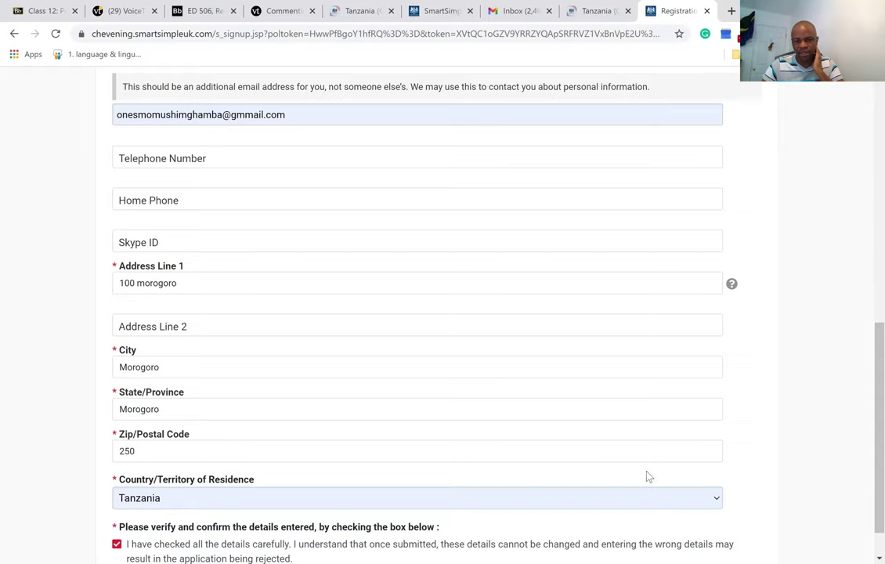
scroll(865, 443, down, 1)
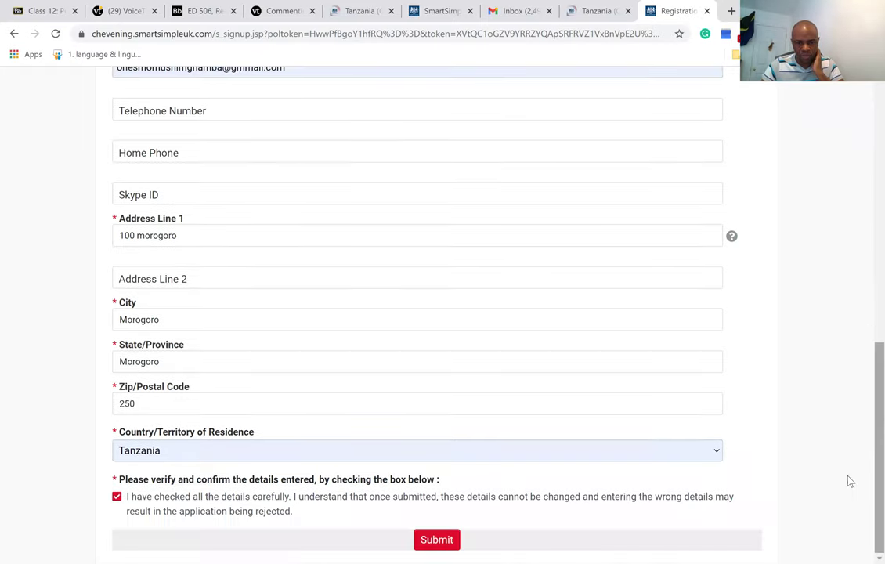
click(435, 545)
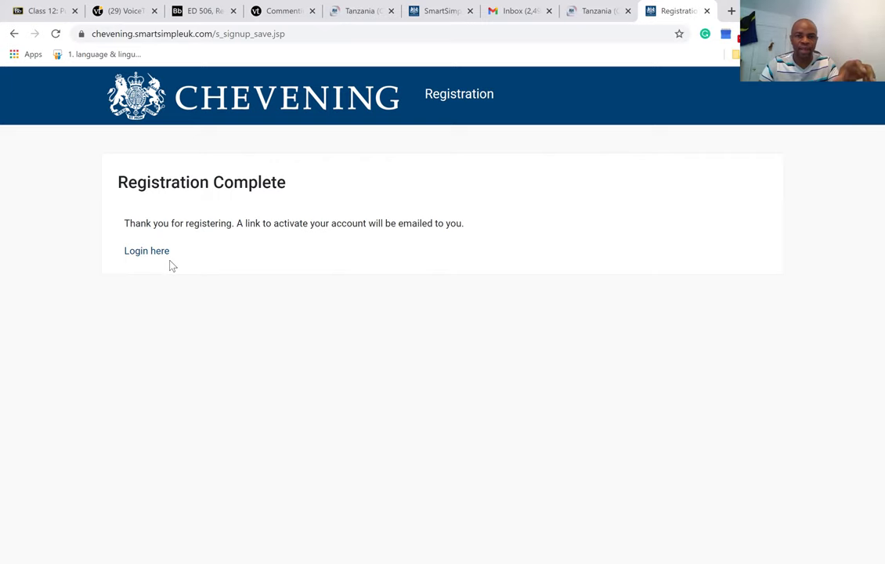
In Gmail, open the 'Welcome to Chevening Scholarship Management System' email and follow its activation link.
click(523, 16)
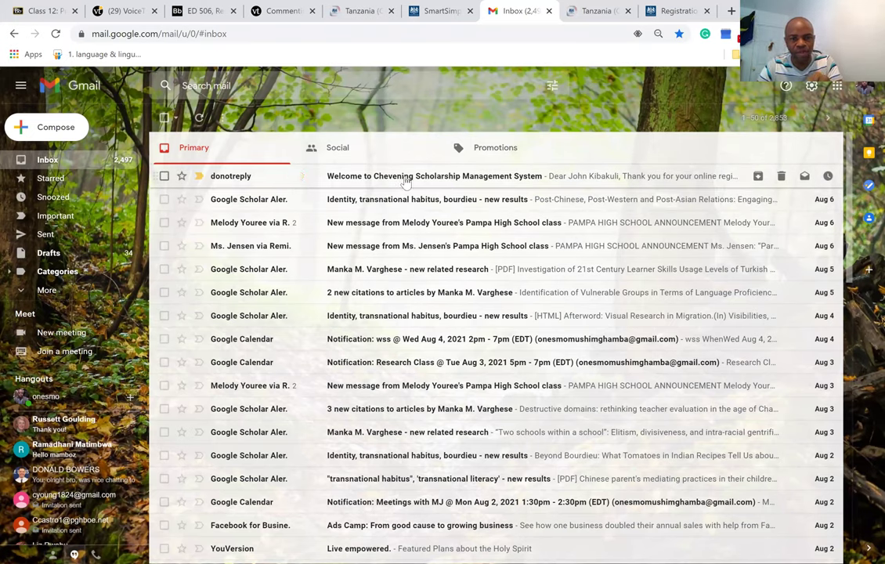
click(456, 180)
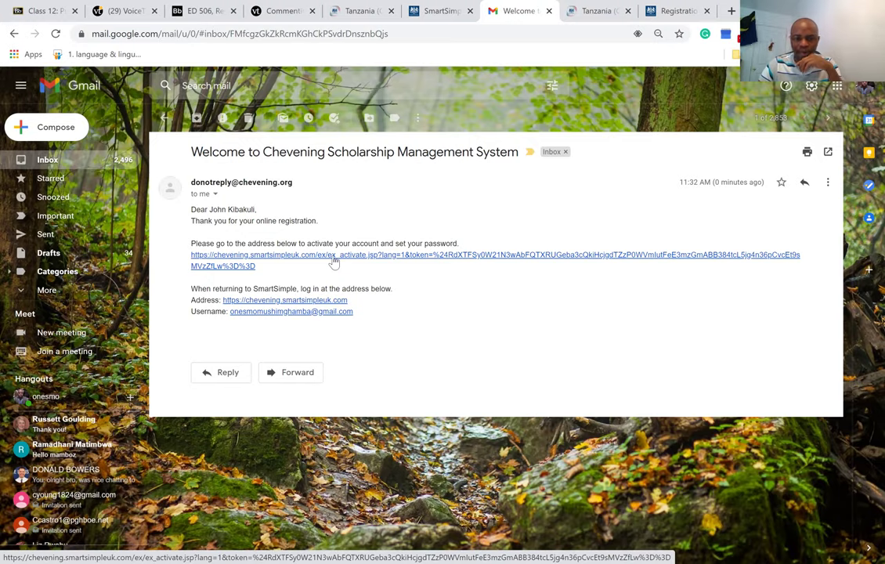
click(333, 262)
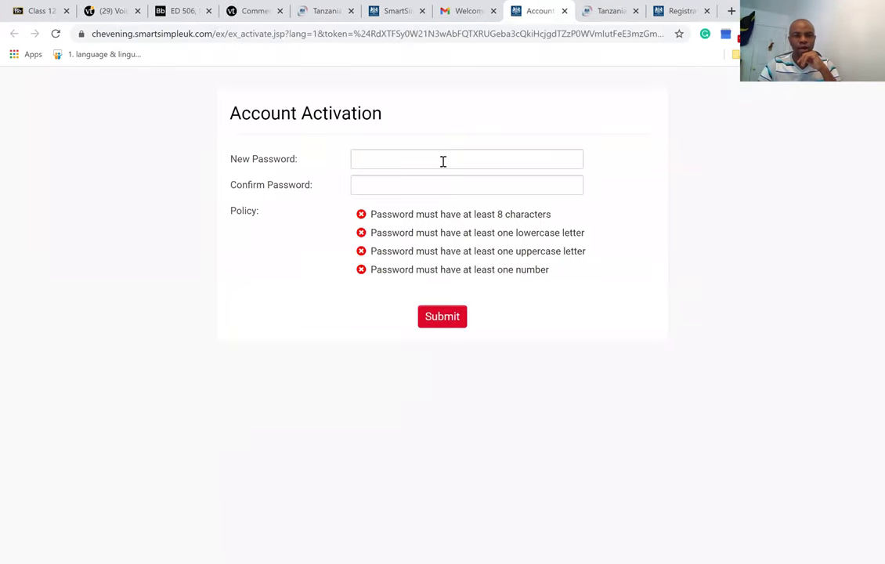
Enter a new account password, retype it until every policy rule passes, and submit.
click(404, 161)
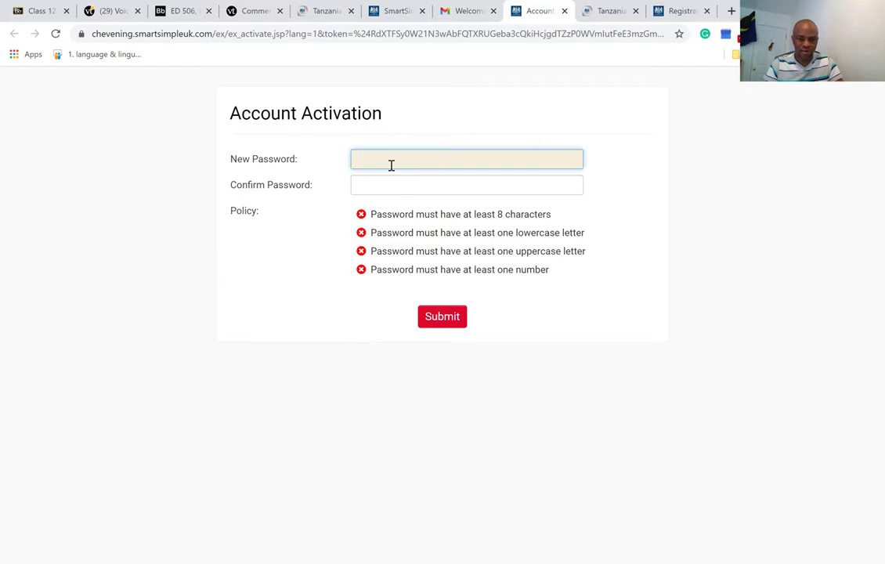
text(XXXXX)
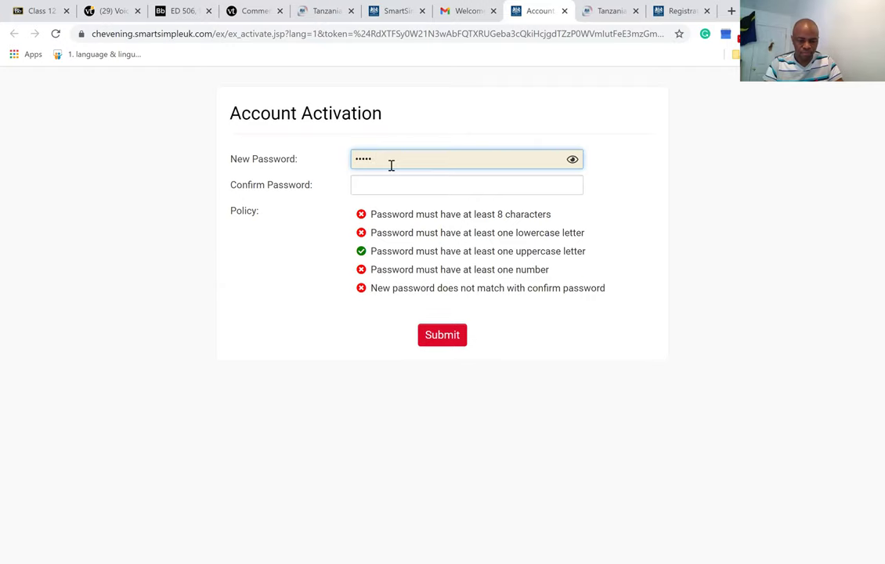
text(XXX)
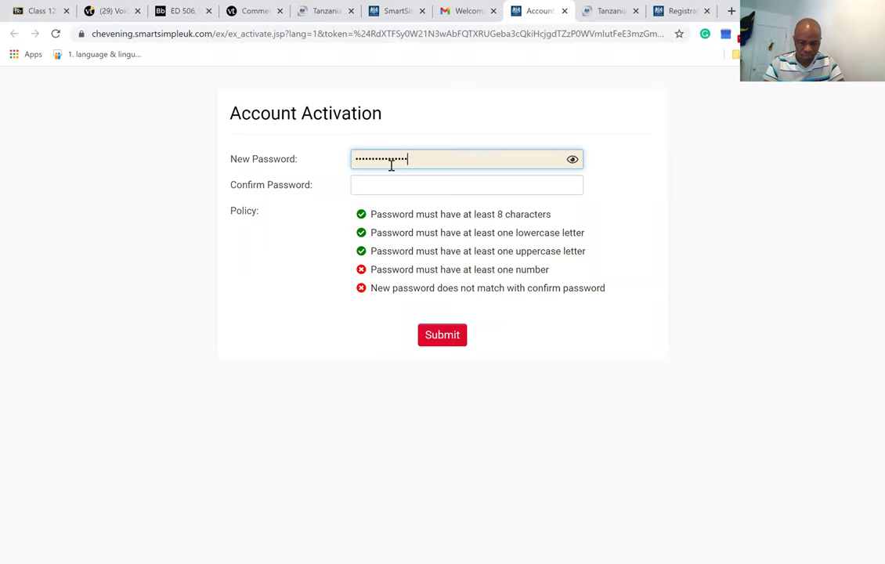
text(12)
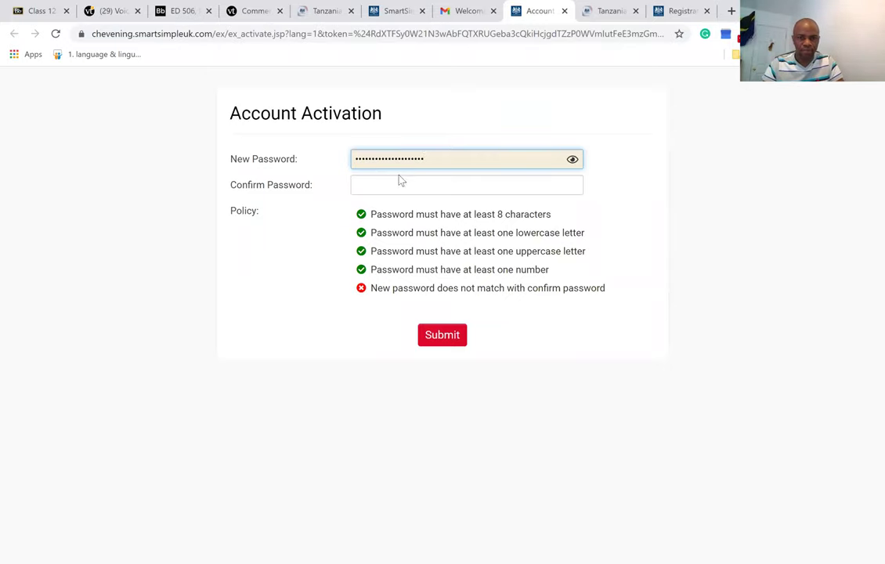
click(399, 186)
text(XX)
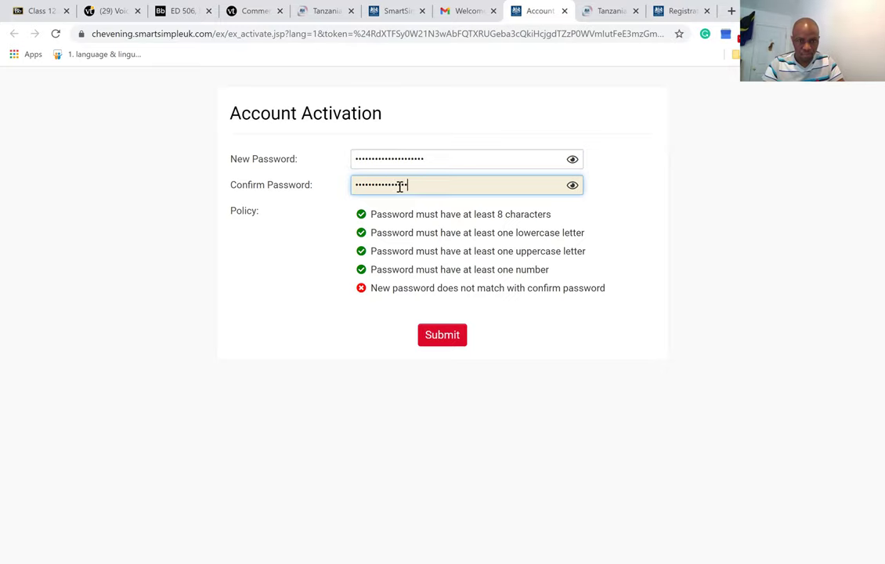
text(X)
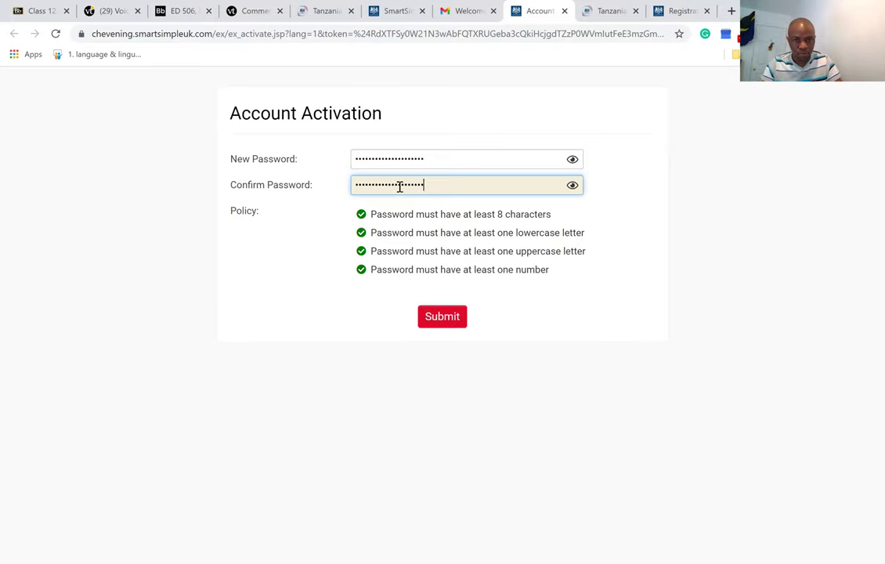
click(454, 321)
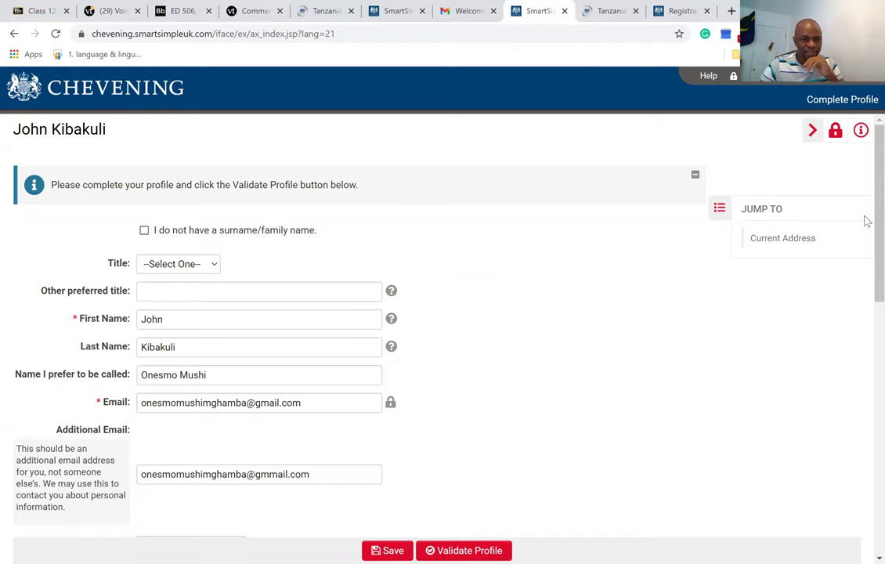
Scroll the Complete Profile form to review the carried-over Morogoro address and postal code 250.
scroll(866, 230, down, 1)
scroll(867, 232, down, 1)
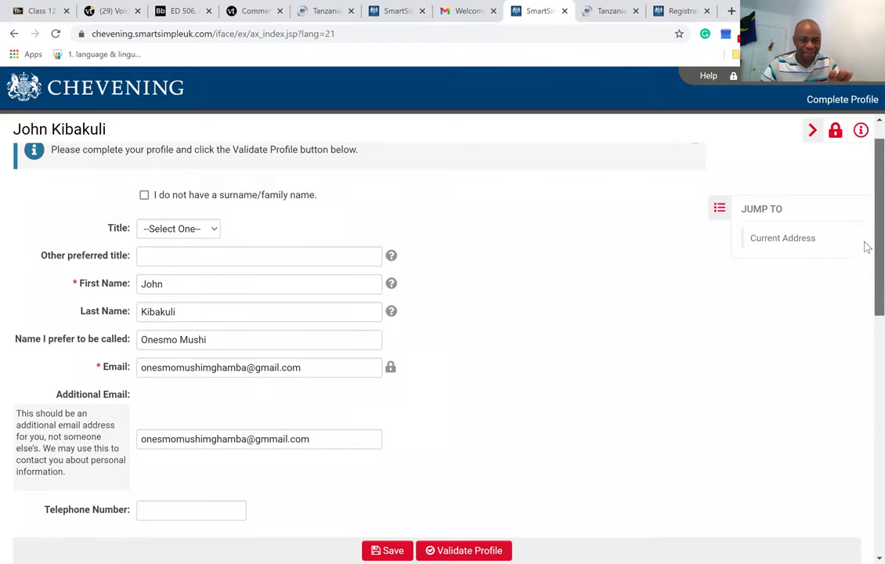
scroll(865, 241, down, 1)
scroll(867, 245, up, 1)
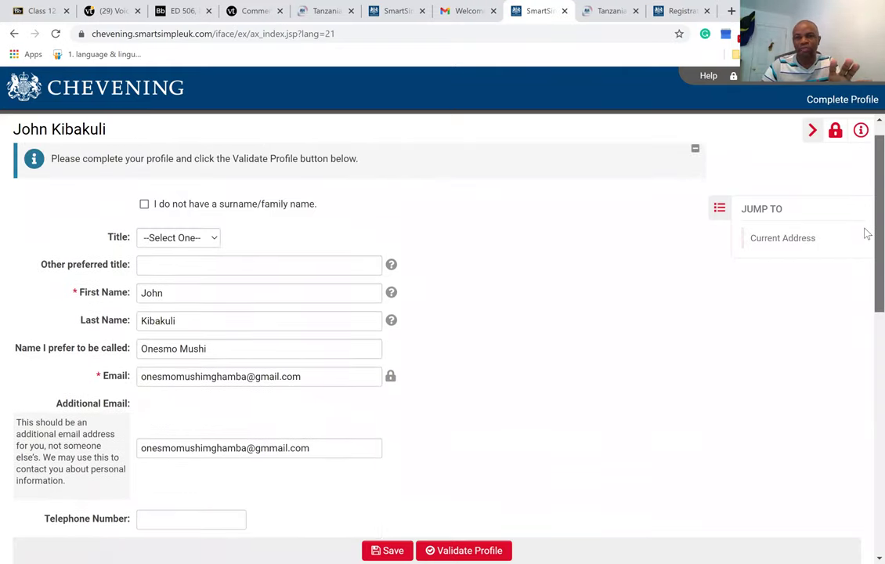
scroll(866, 251, down, 3)
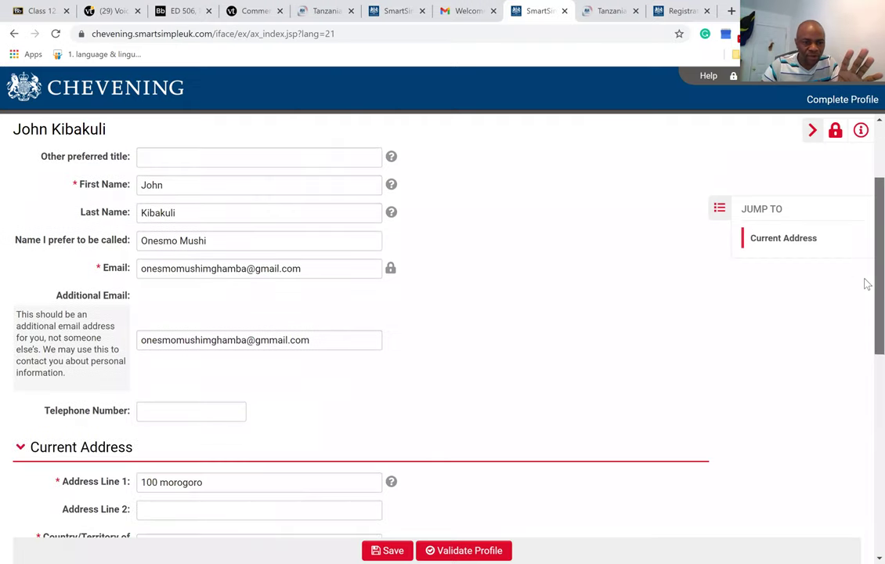
scroll(867, 327, down, 4)
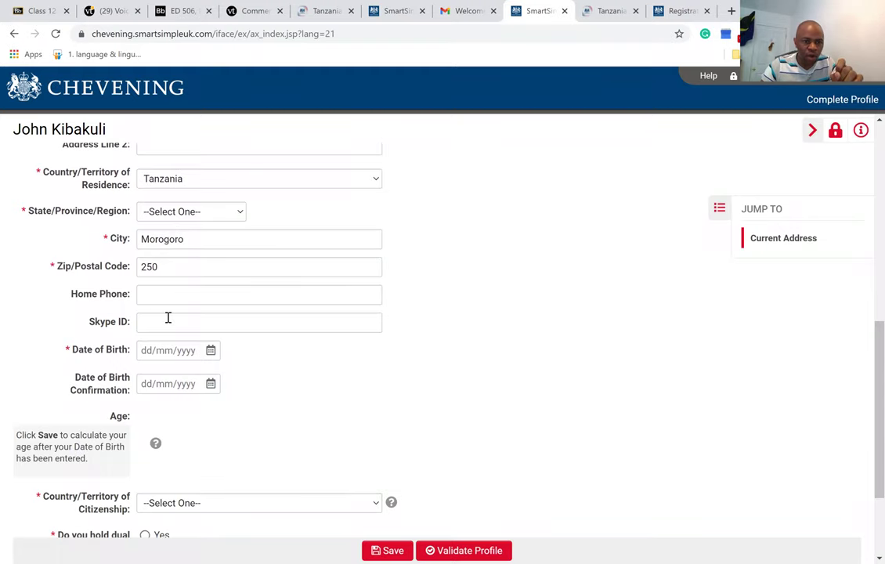
click(210, 350)
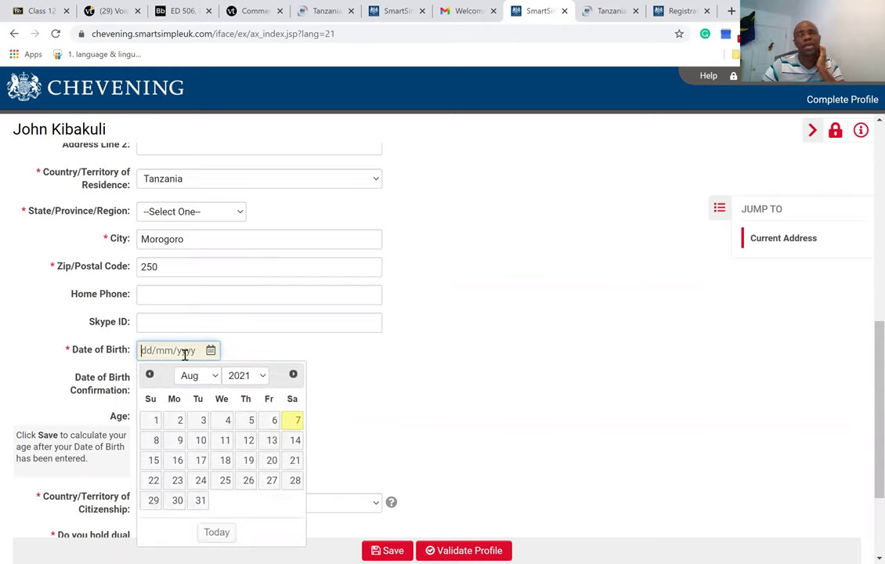
click(202, 461)
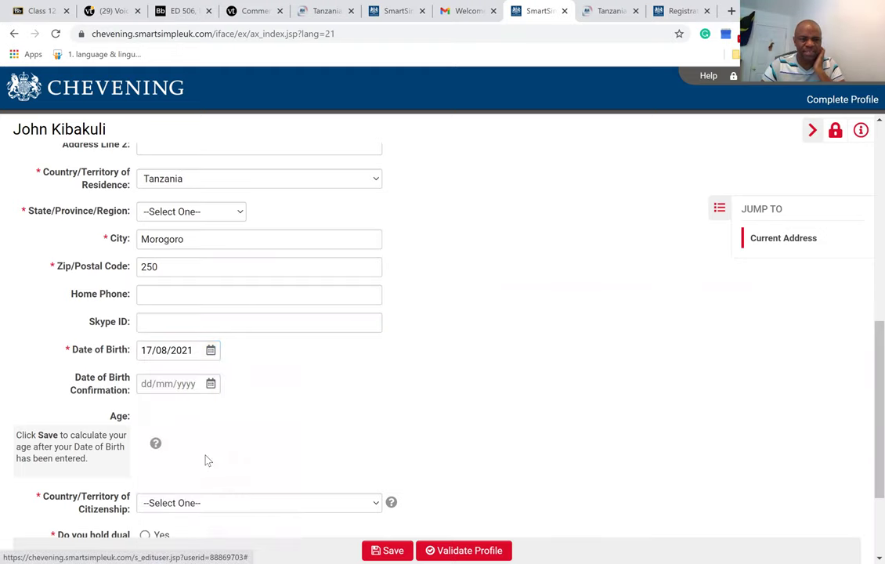
click(195, 350)
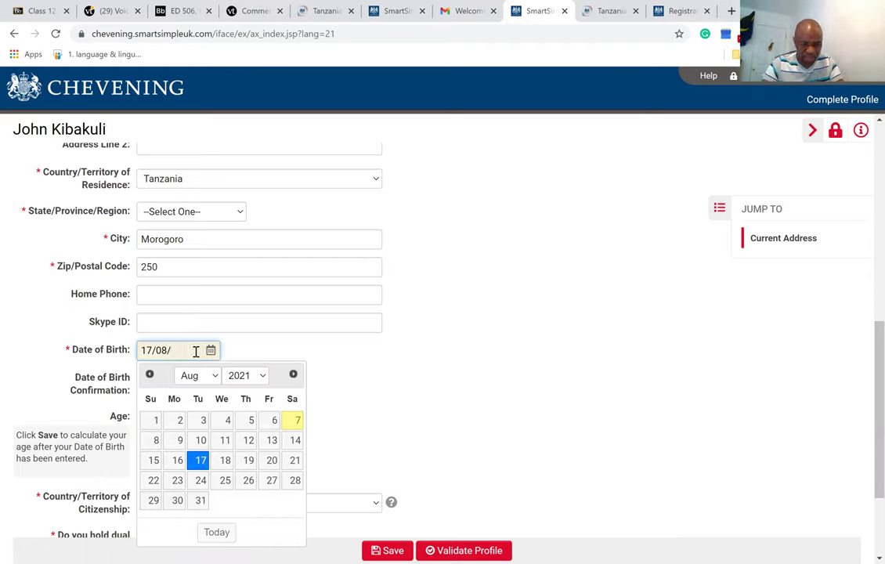
text(1995)
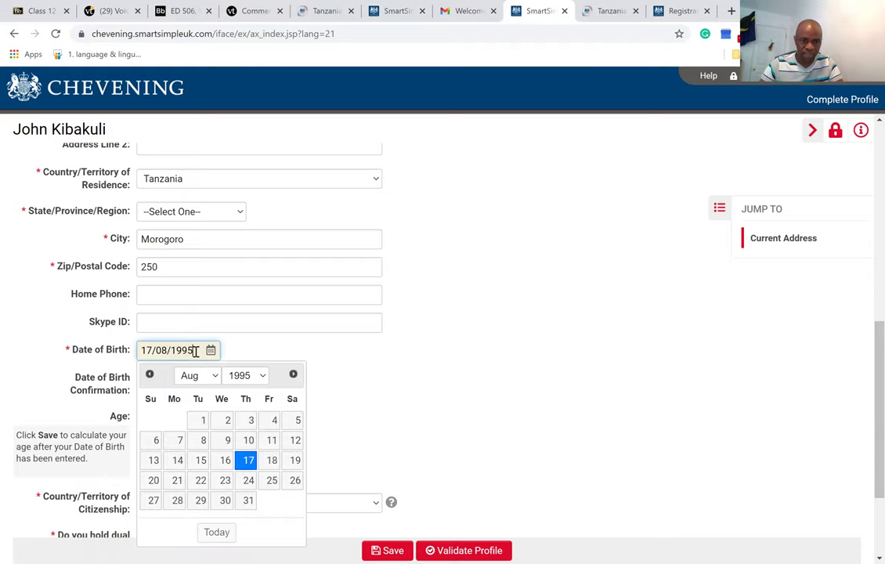
click(339, 380)
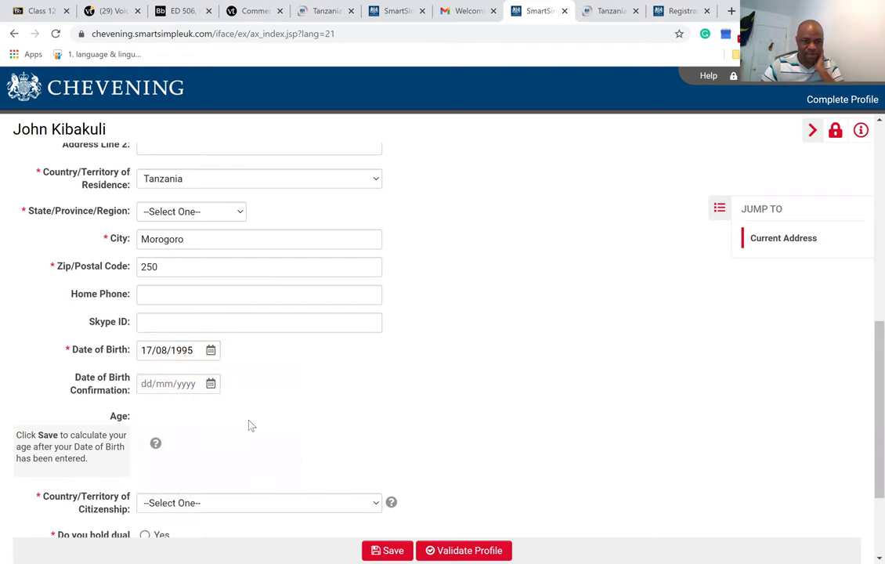
click(211, 384)
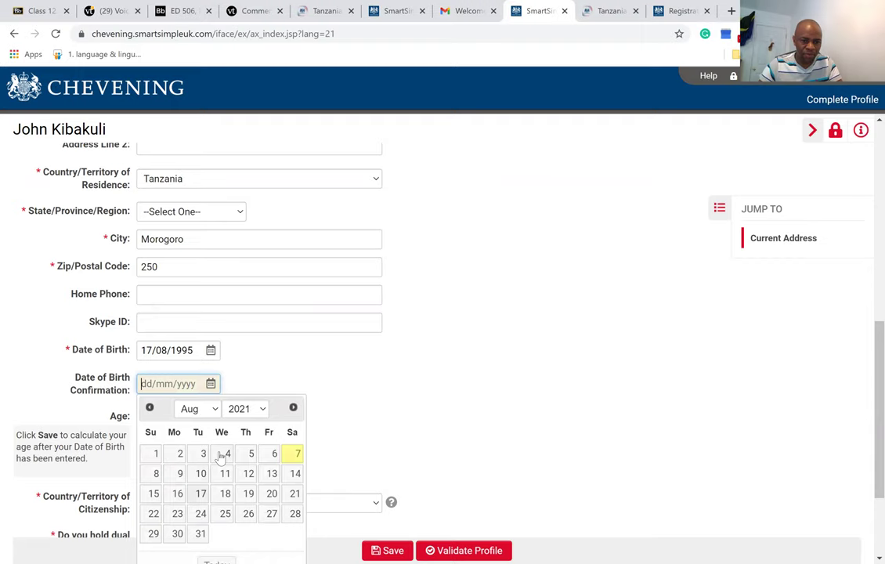
key(Return)
click(194, 384)
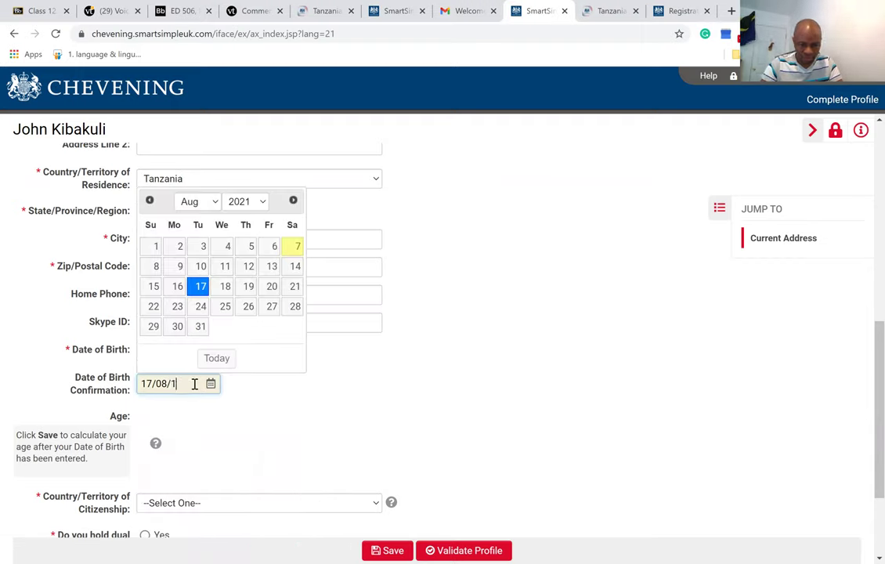
text(1995)
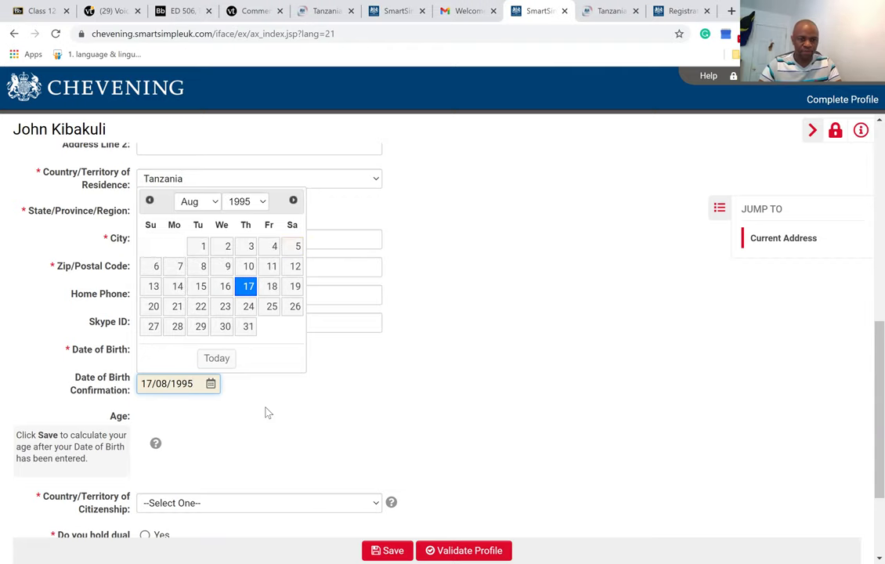
click(267, 411)
drag(865, 367, 867, 416)
scroll(867, 416, down, 1)
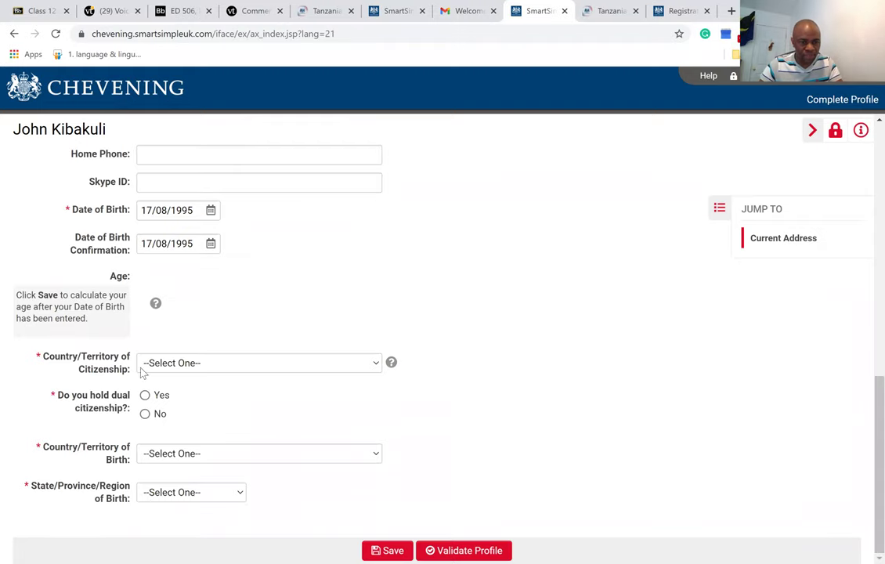
Choose Tanzania as citizenship and answer No to dual citizenship.
click(293, 364)
drag(376, 23, 361, 301)
scroll(362, 309, down, 4)
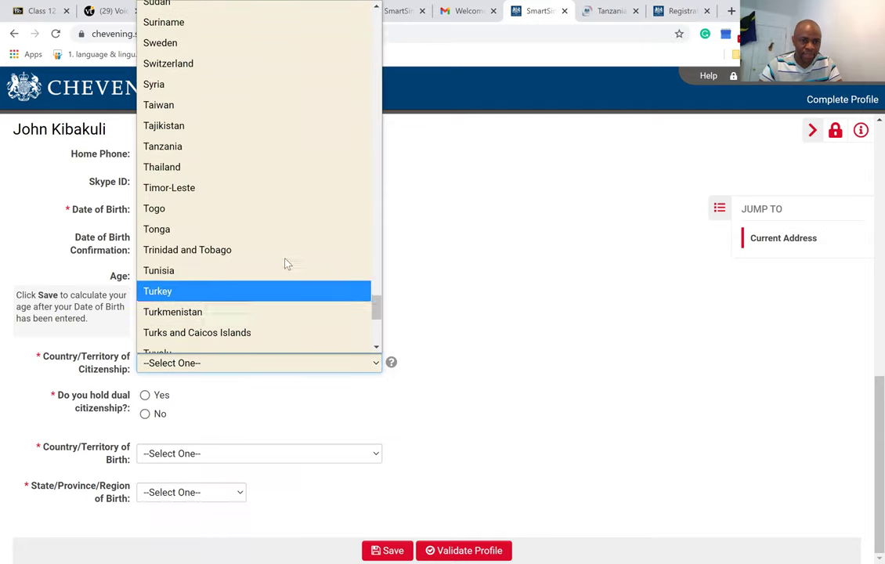
click(230, 147)
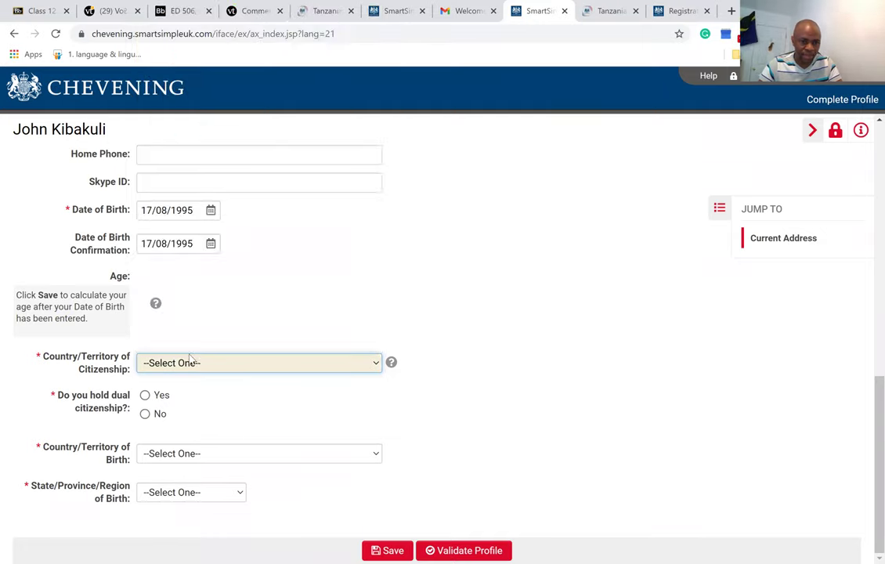
click(146, 414)
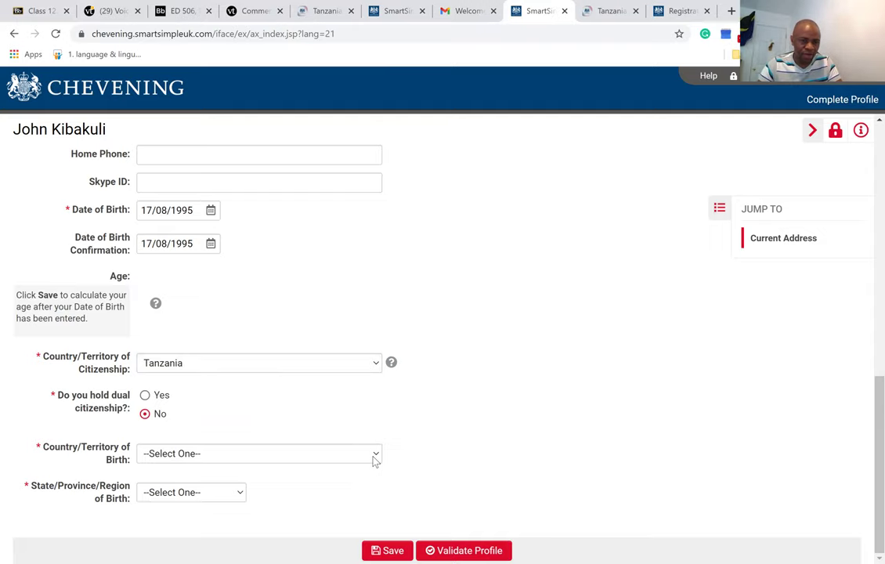
Set Country of Birth to Tanzania and State of Birth to Kilimanjaro Region.
click(374, 462)
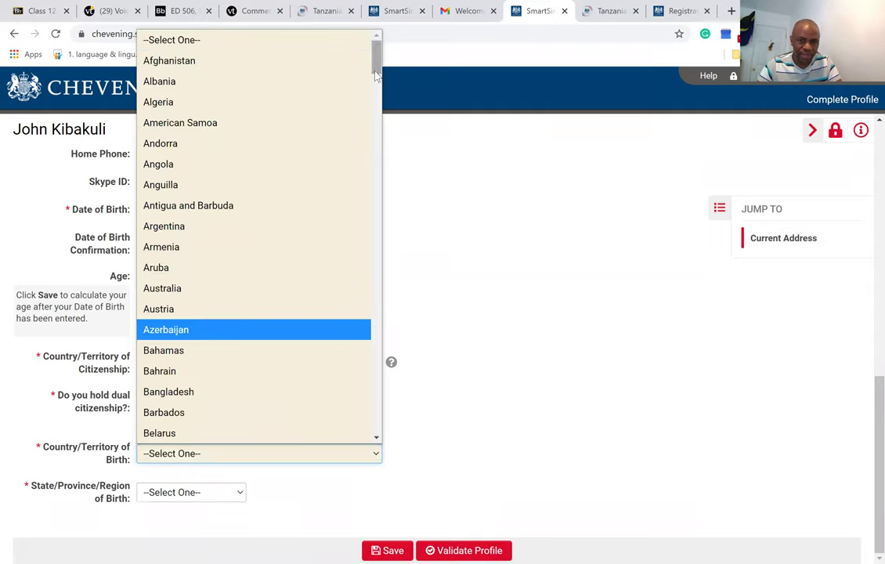
scroll(370, 363, down, 20)
scroll(365, 384, down, 18)
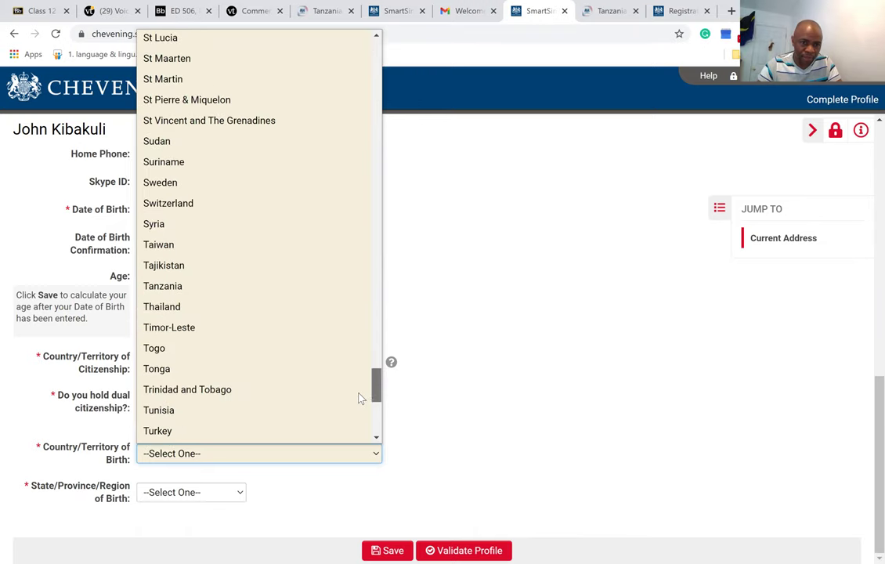
key(Return)
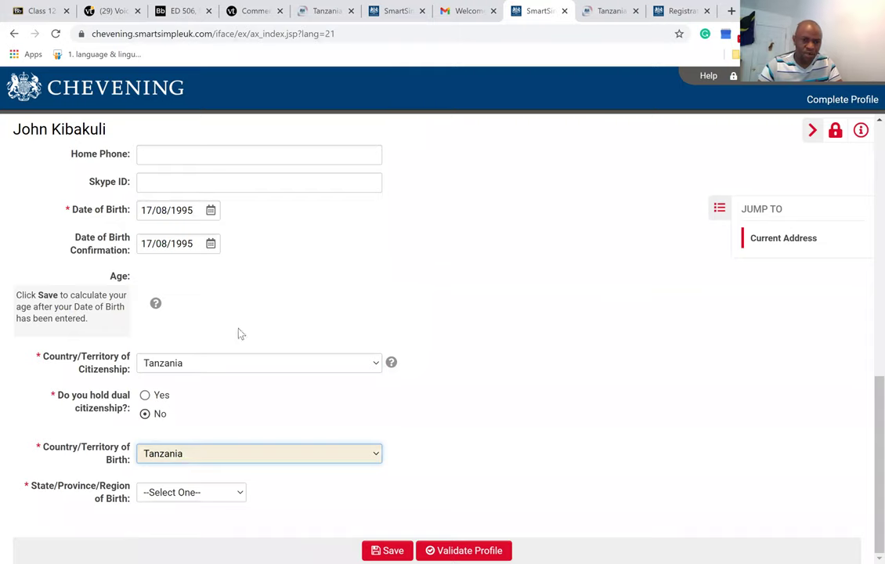
click(191, 492)
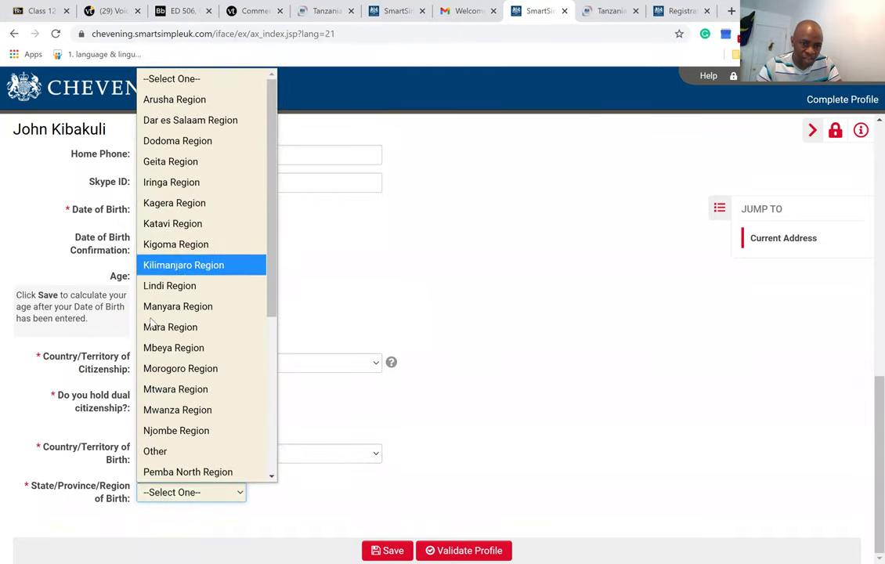
click(239, 266)
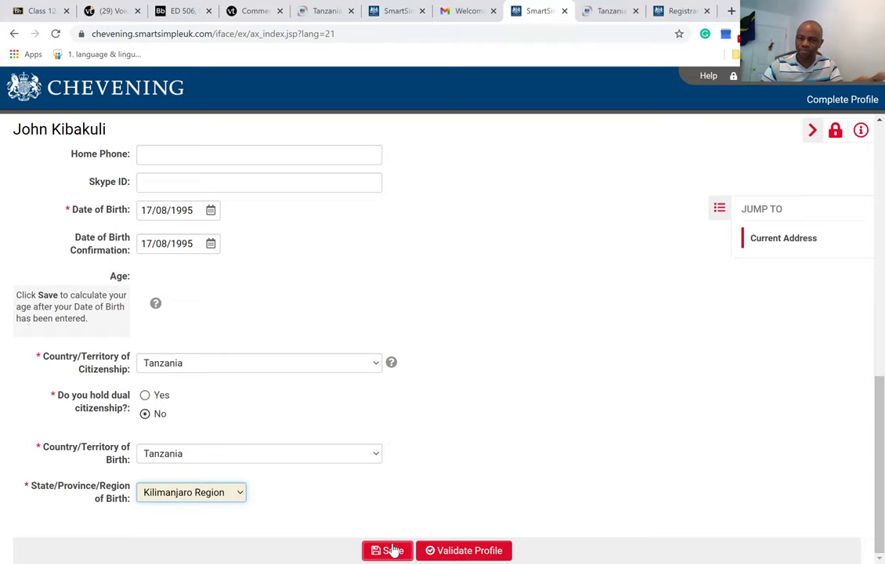
Save the profile and run Validate Profile to find missing required fields.
click(393, 550)
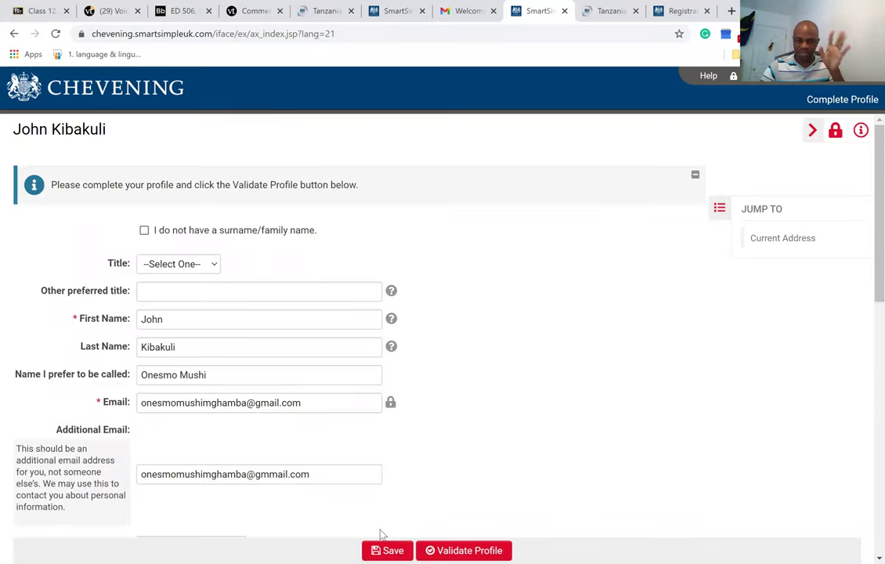
click(470, 550)
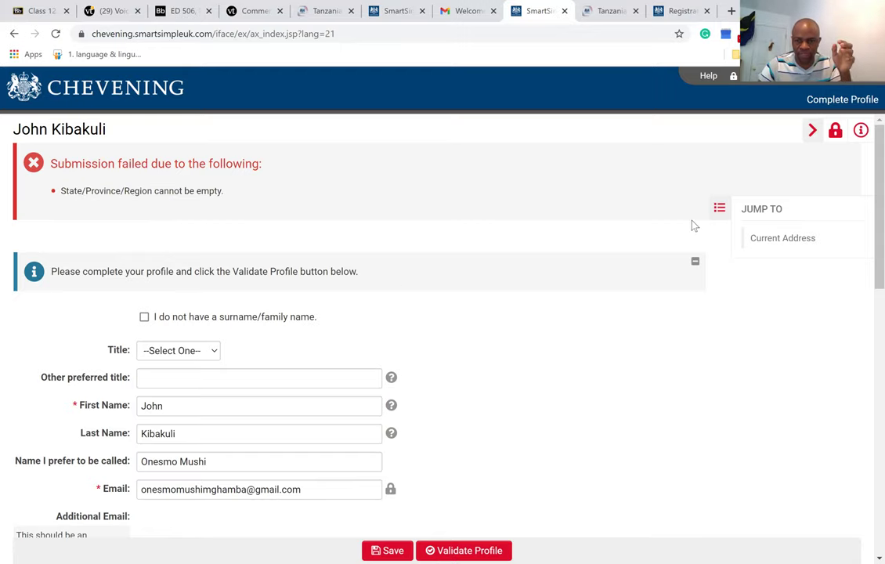
scroll(863, 321, down, 5)
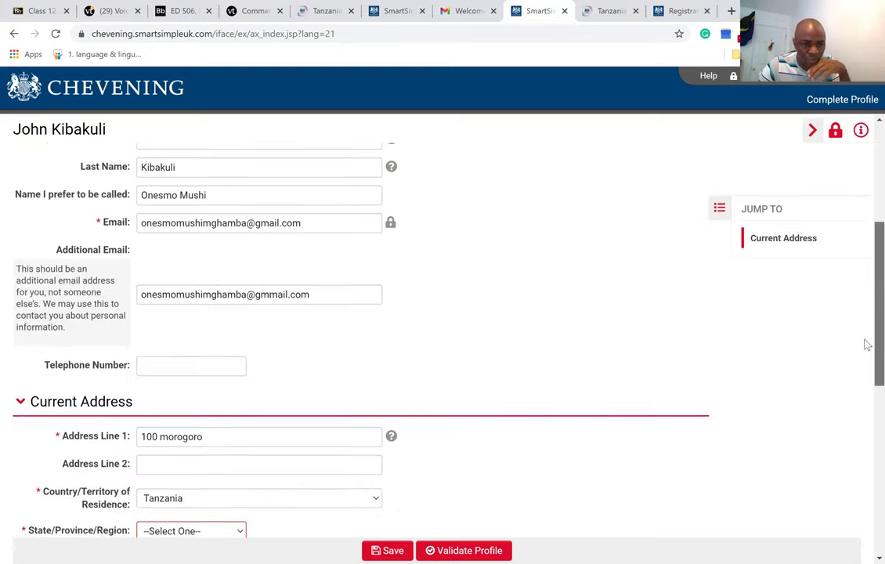
scroll(864, 383, down, 2)
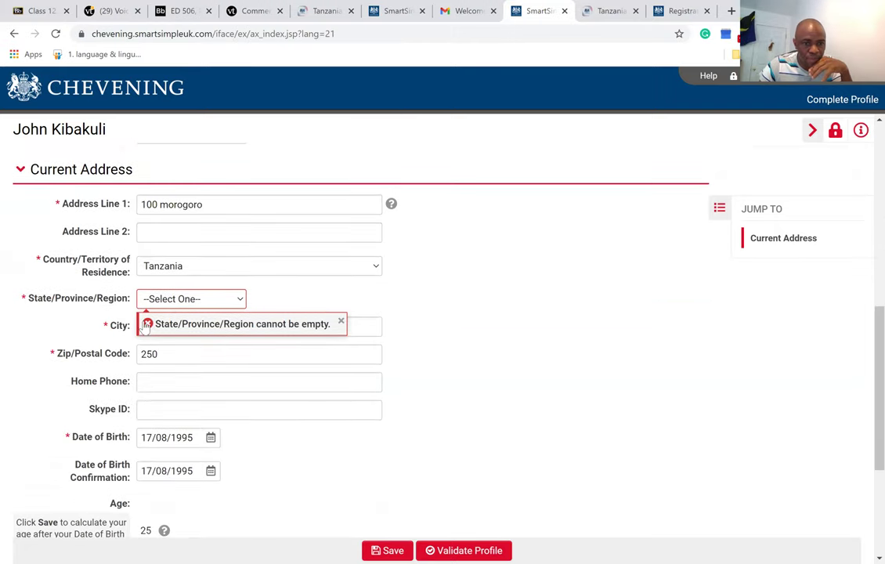
Set the current-address region to Morogoro Region, then save and validate the profile.
click(241, 304)
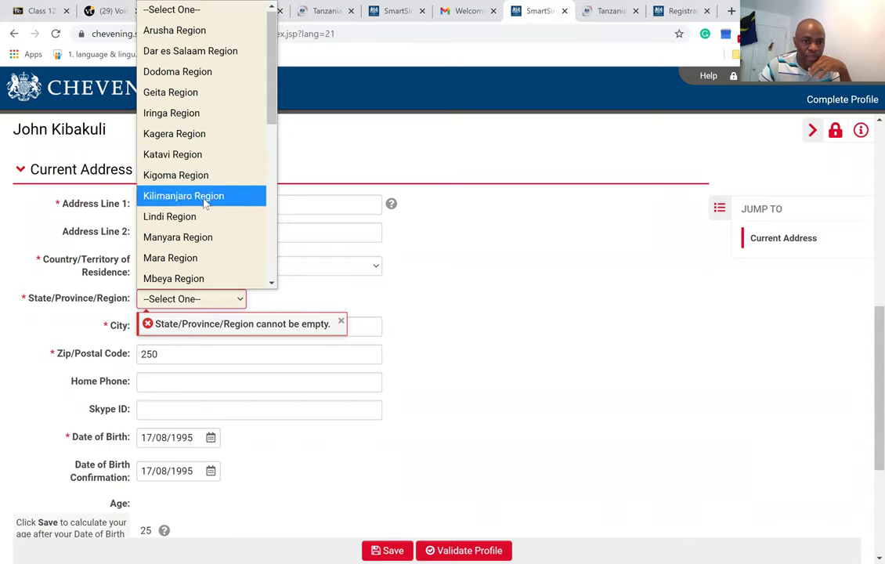
scroll(271, 102, down, 2)
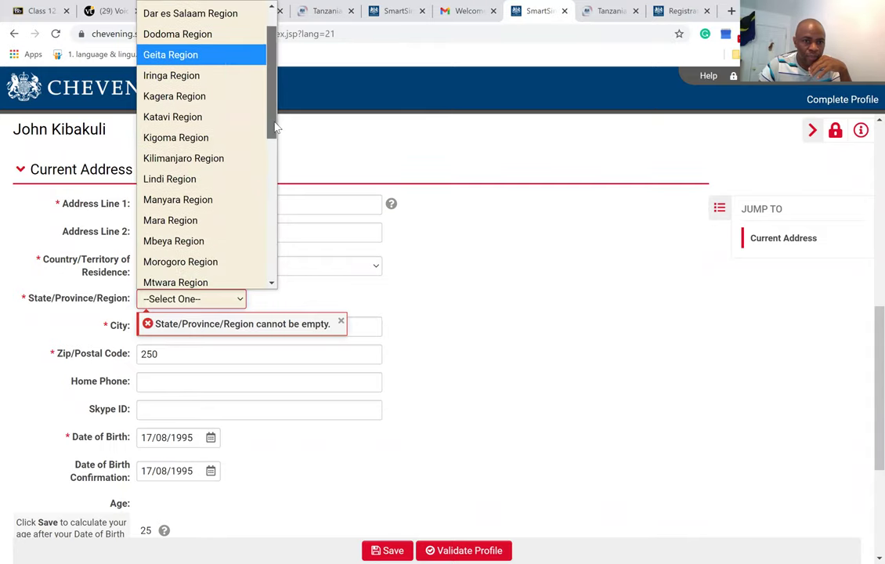
click(208, 217)
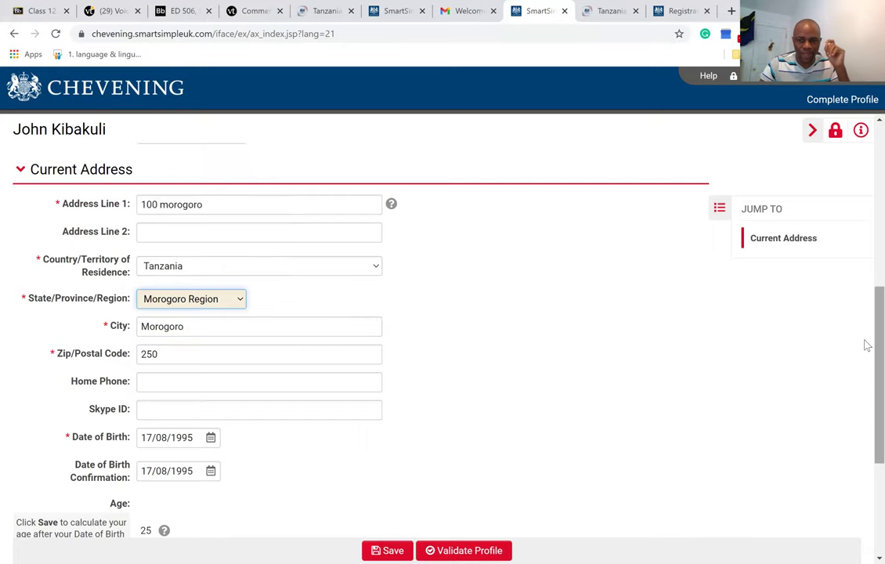
scroll(863, 429, down, 3)
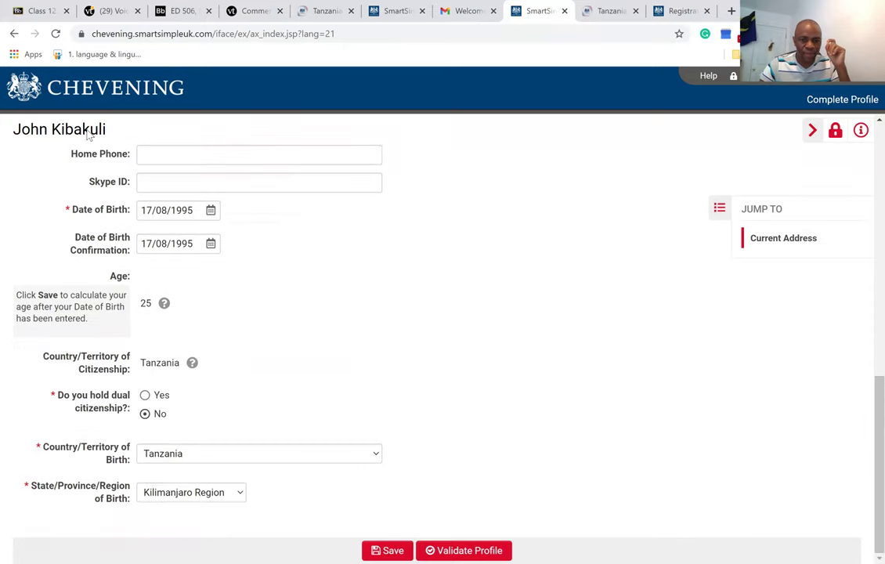
click(391, 550)
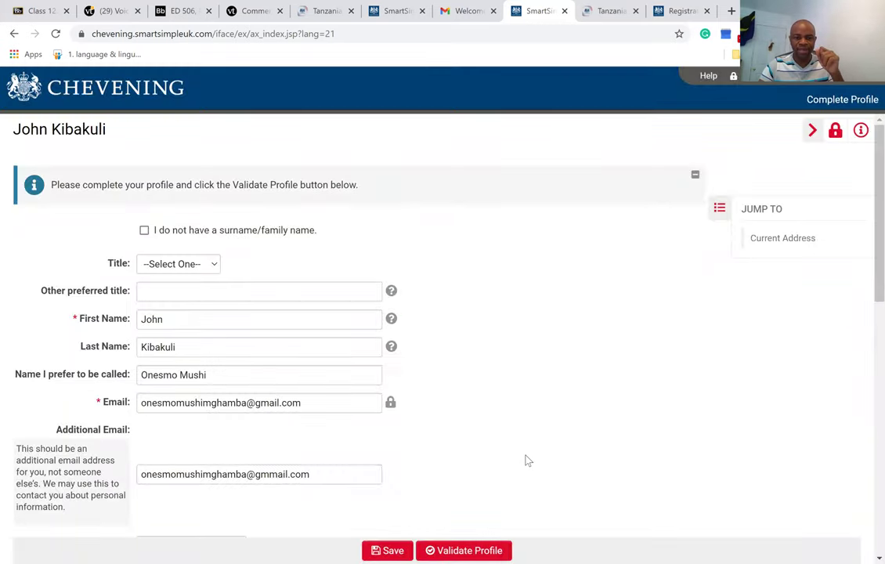
click(461, 550)
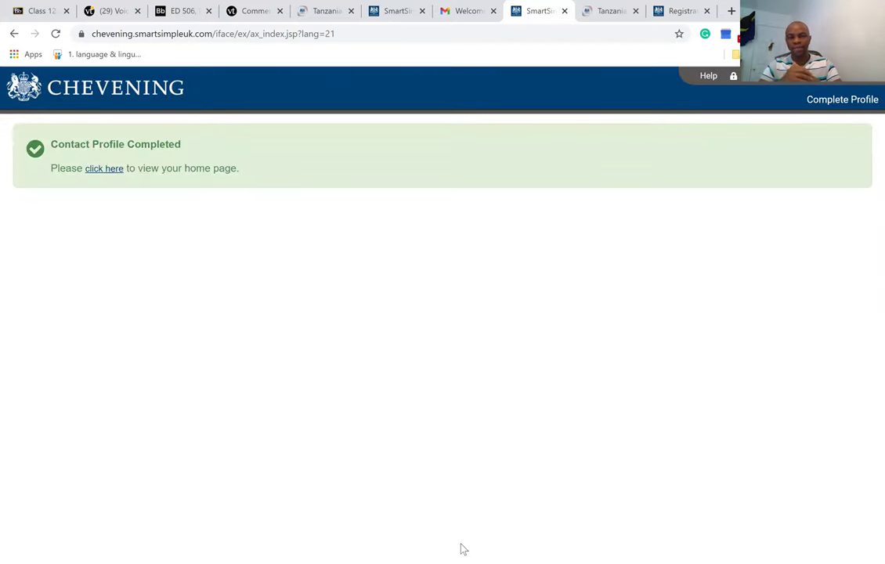
Follow the 'click here' link on Contact Profile Completed to reach My Applications.
click(107, 170)
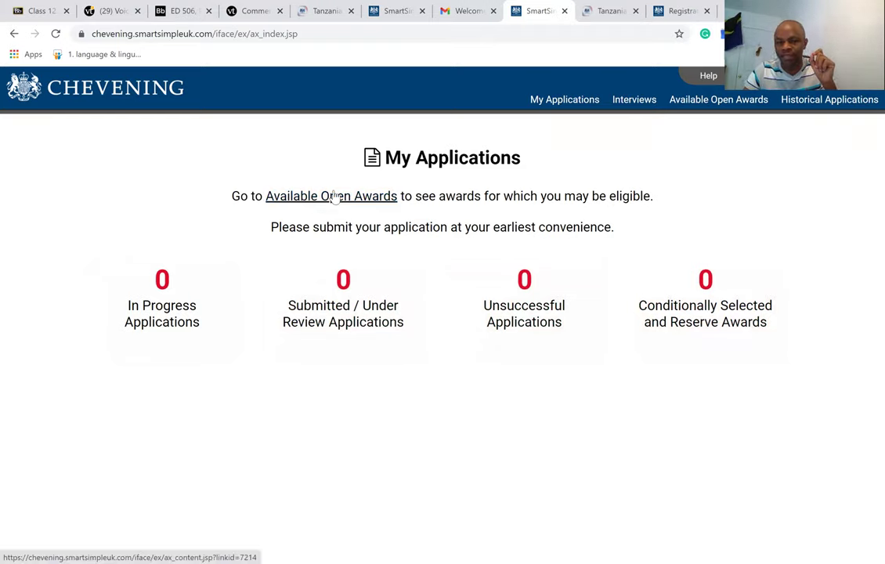
From Available Open Awards, apply for Tanzania Chevening Scholarships and view its eligibility questionnaire.
click(312, 199)
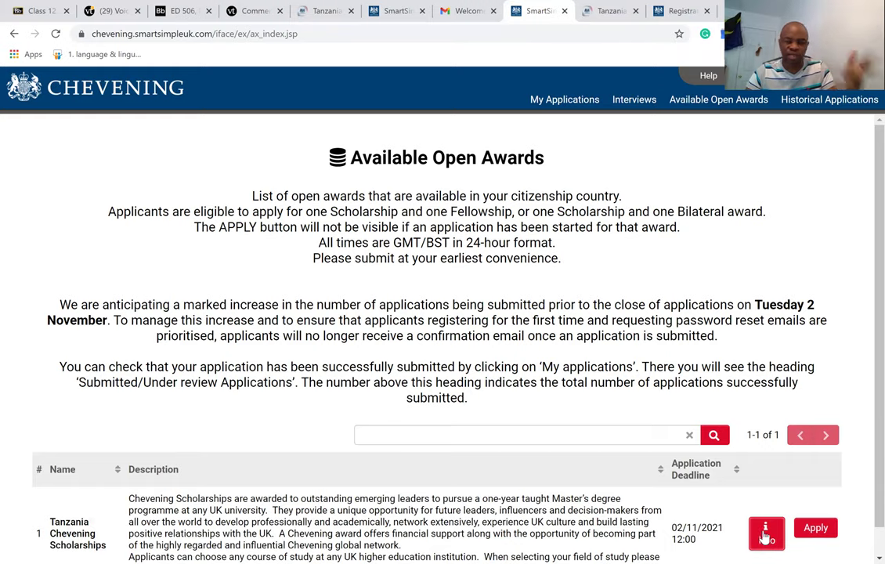
click(825, 531)
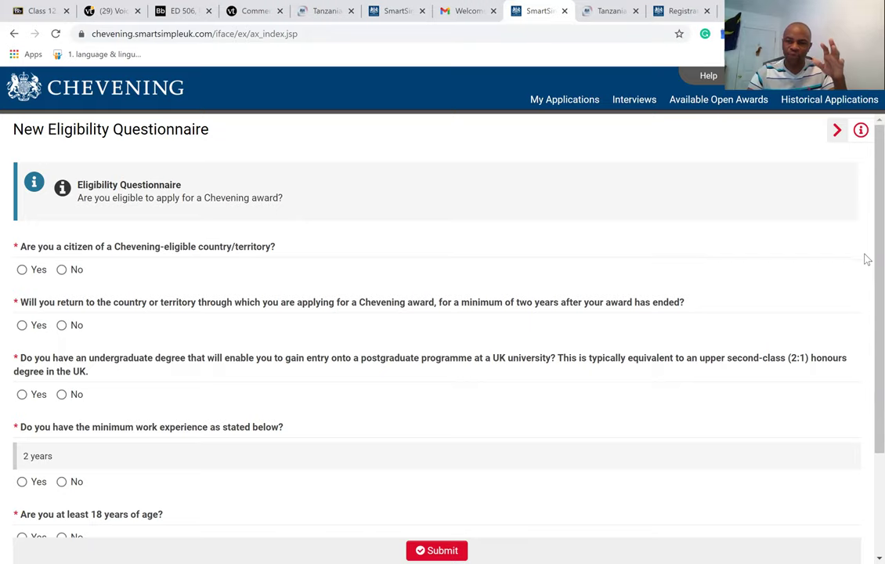
scroll(866, 328, down, 3)
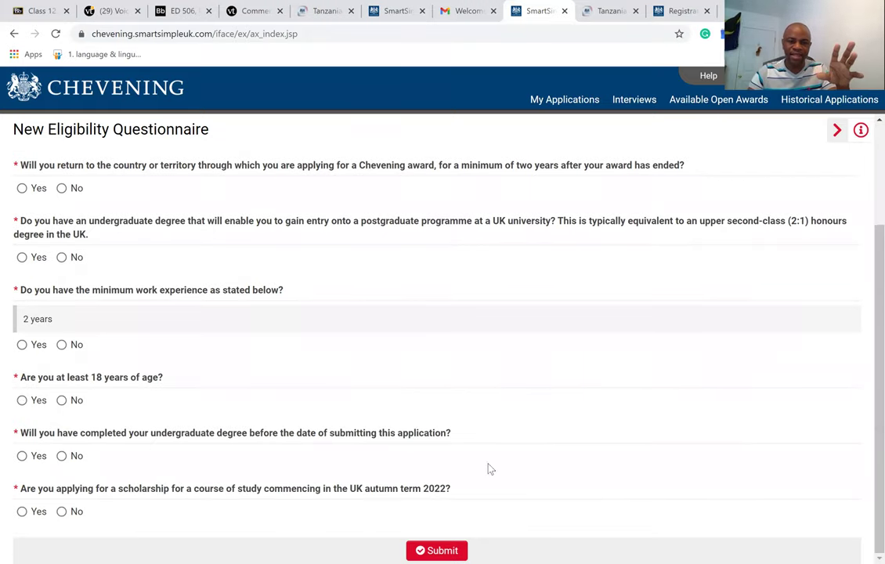